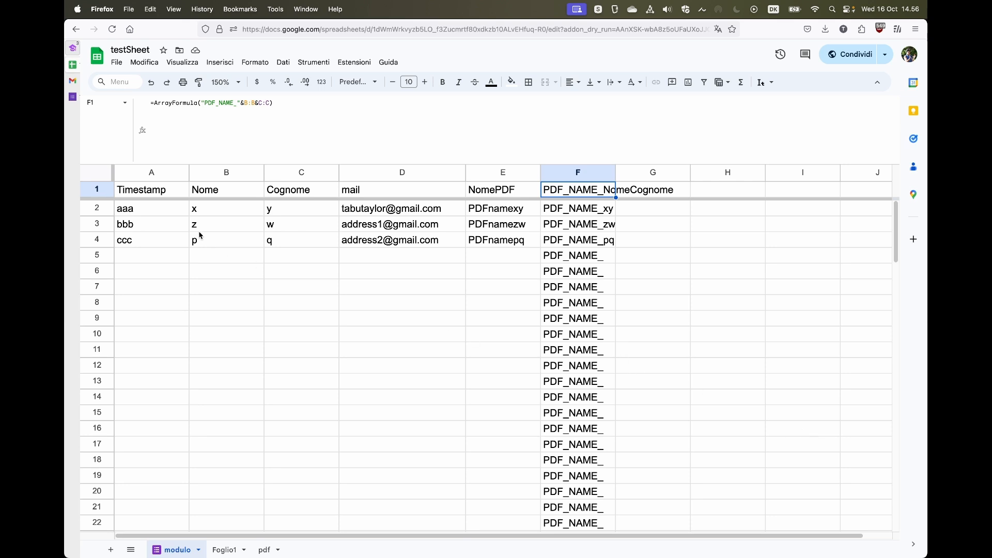
Review the data table A1:F12 on modulo and the template area A1:D11 on pdf.
{"action": "left_click_drag", "start_coordinate": [137, 194], "coordinate": [585, 365]}
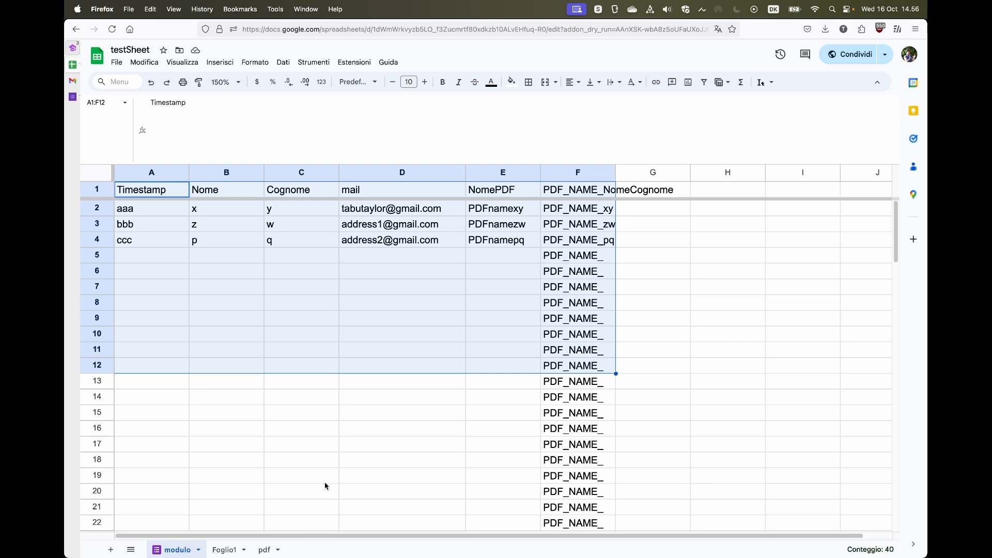
{"action": "left_click", "coordinate": [265, 550]}
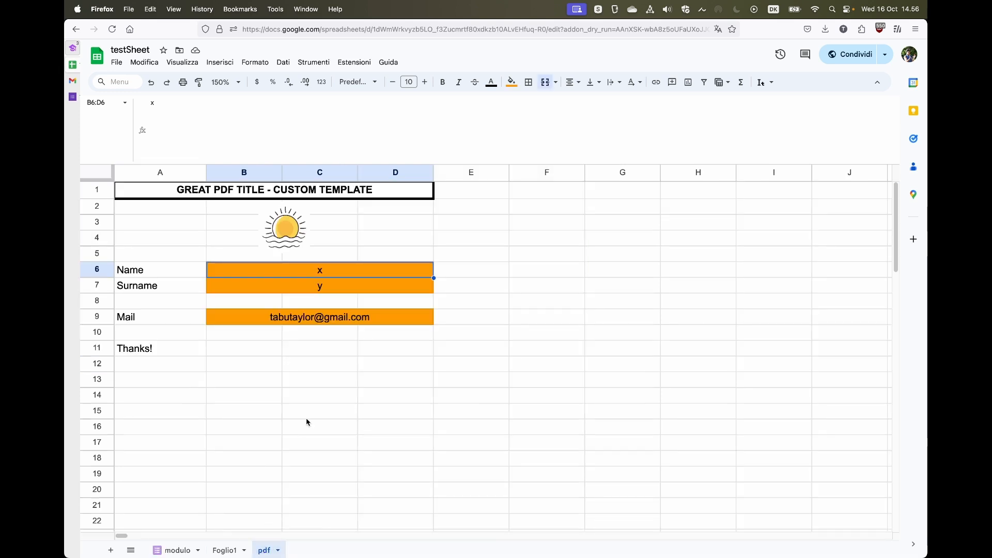
{"action": "left_click_drag", "start_coordinate": [186, 189], "coordinate": [314, 351]}
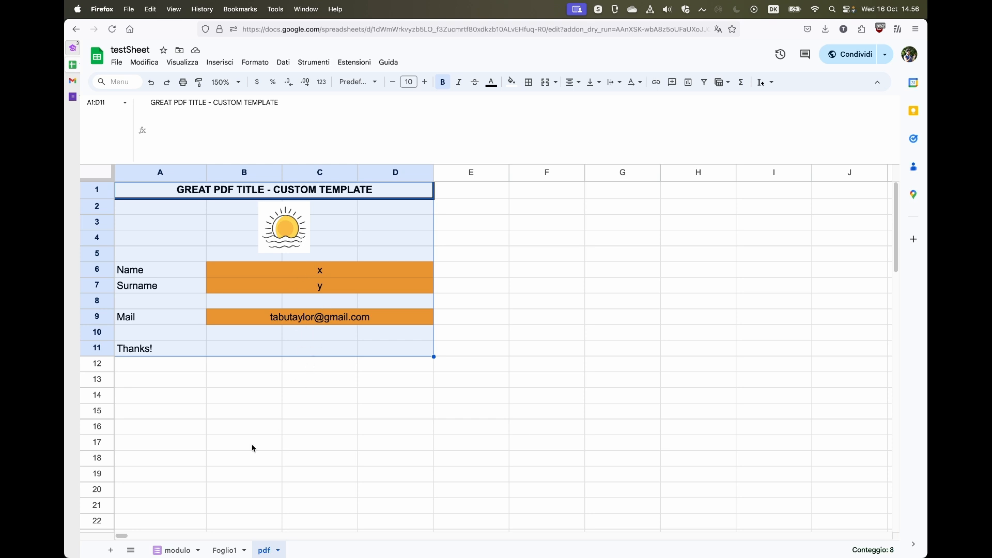
{"action": "left_click", "coordinate": [176, 549]}
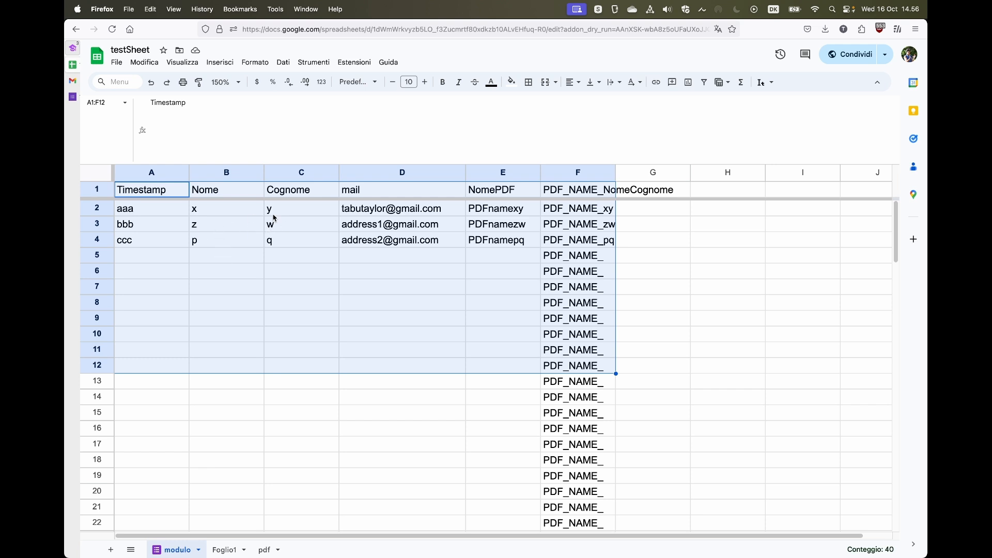
Inspect the pdf template's Name, Surname and Mail cells and sun image, then return to modulo.
{"action": "left_click", "coordinate": [265, 550]}
{"action": "left_click", "coordinate": [328, 273]}
{"action": "left_click", "coordinate": [326, 281]}
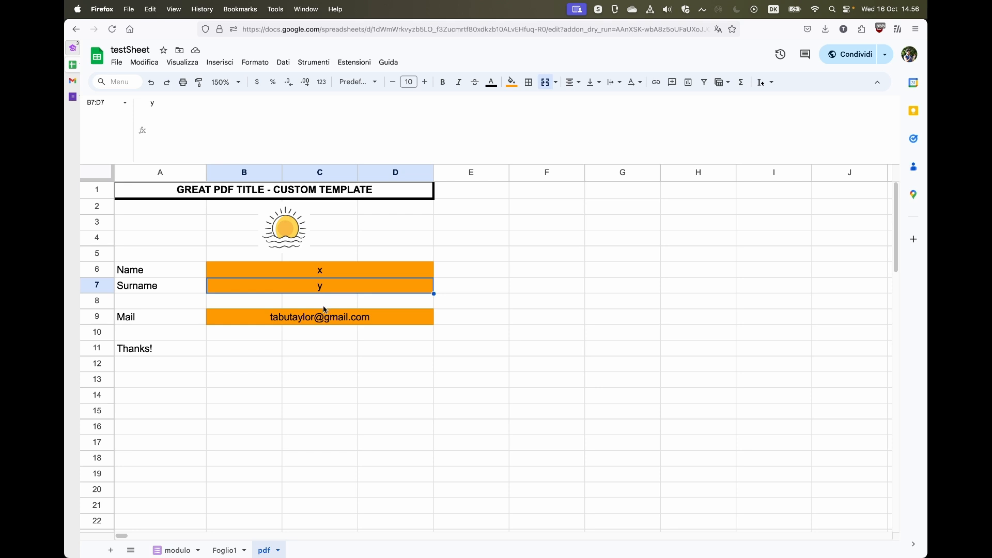
{"action": "left_click", "coordinate": [323, 318]}
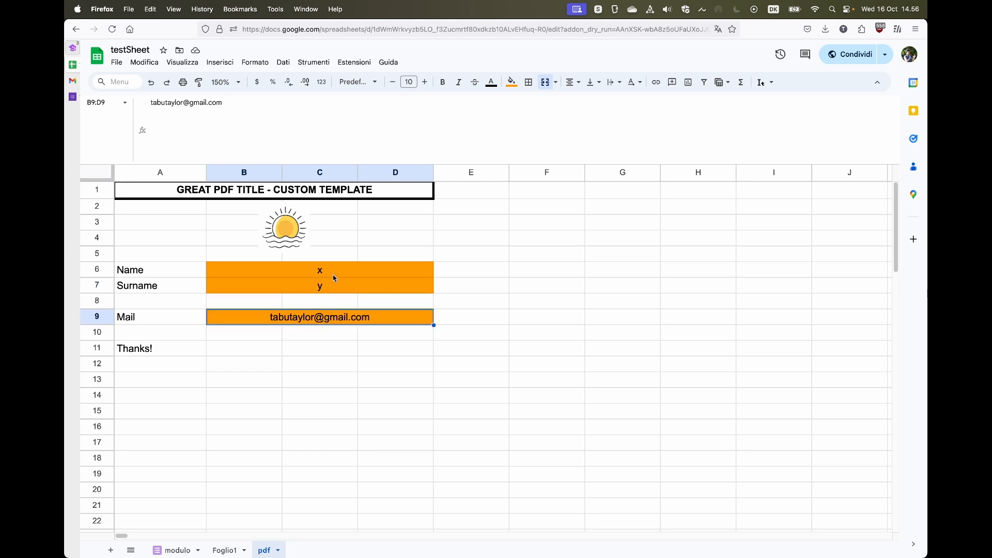
{"action": "left_click", "coordinate": [304, 238]}
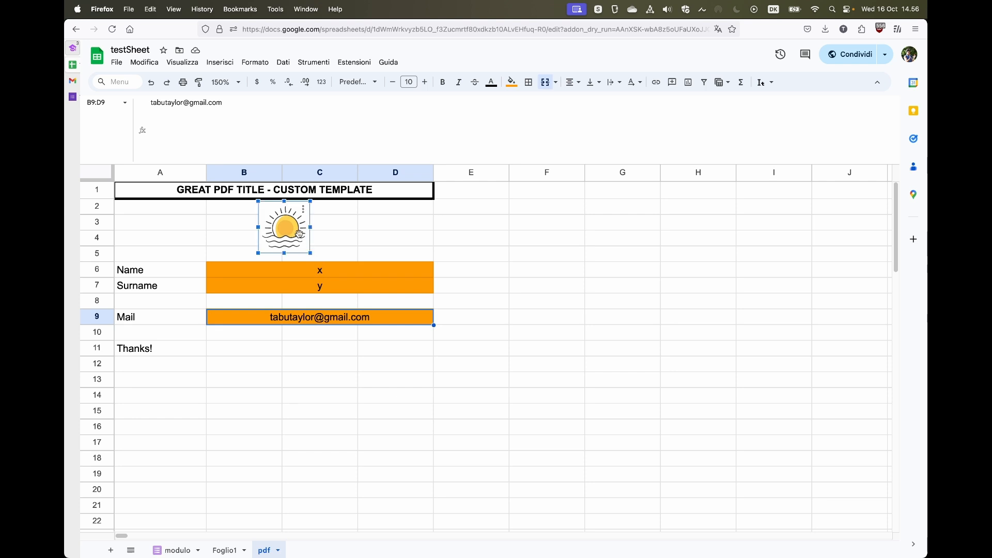
{"action": "left_click", "coordinate": [340, 238]}
{"action": "left_click", "coordinate": [386, 243]}
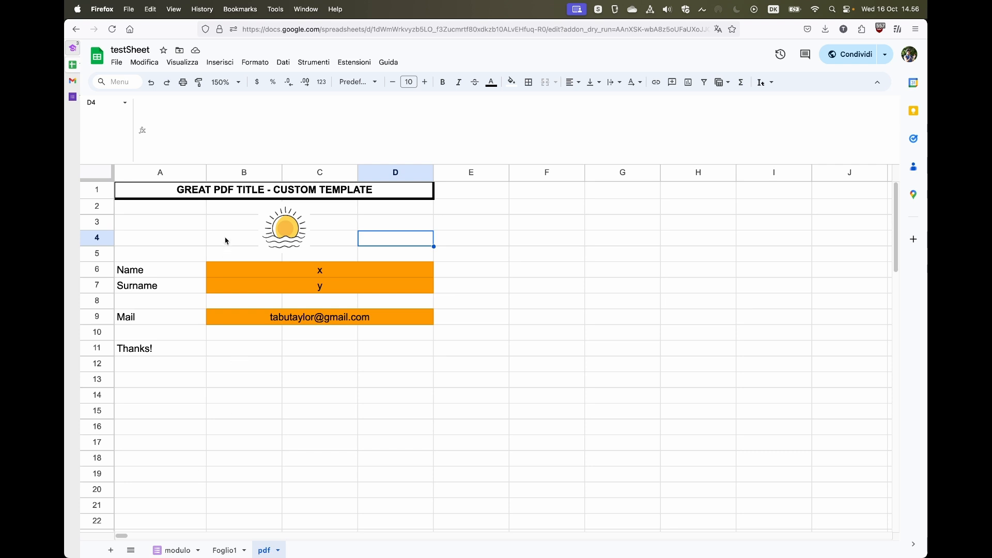
{"action": "left_click", "coordinate": [177, 550]}
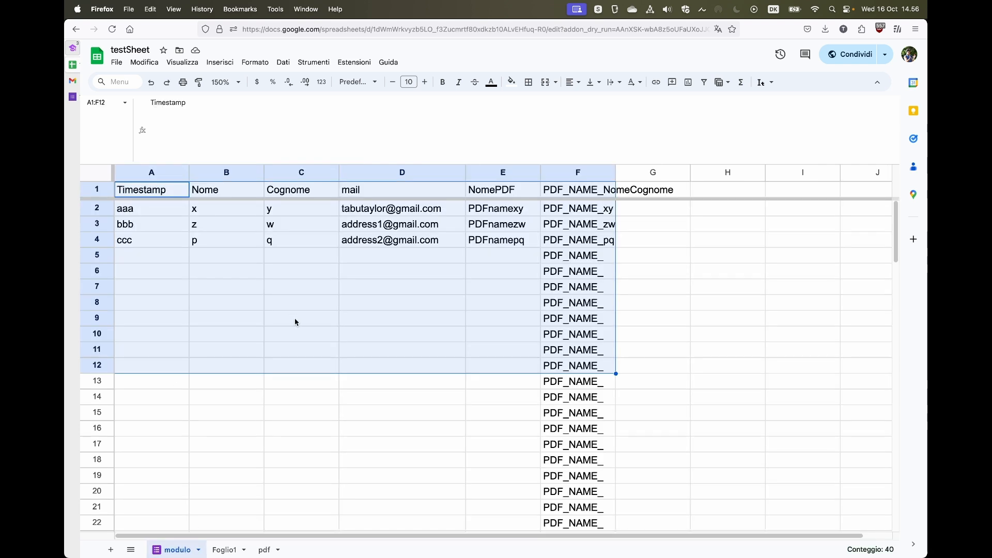
{"action": "left_click", "coordinate": [402, 268]}
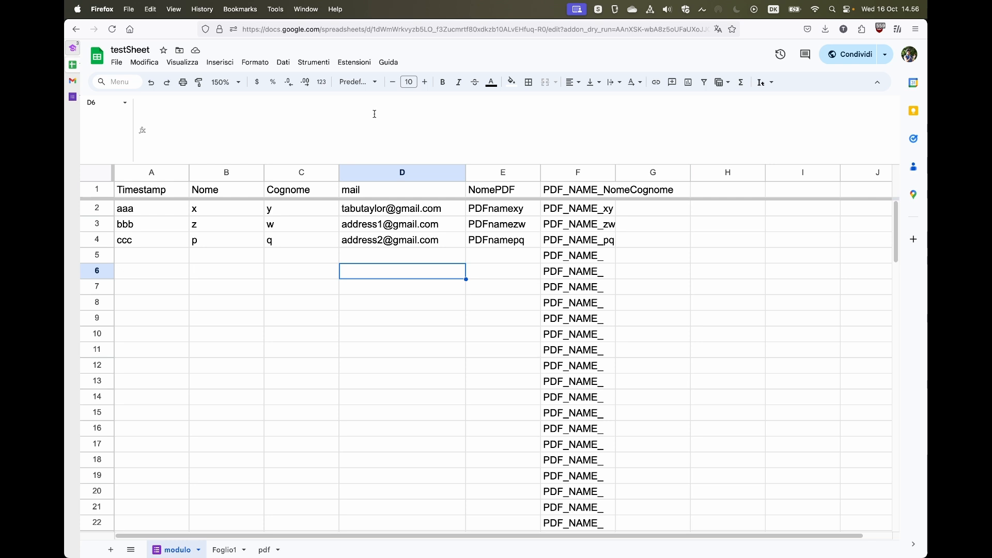
Open the PDFFromSheet settings from the Extensions menu.
{"action": "left_click", "coordinate": [356, 64]}
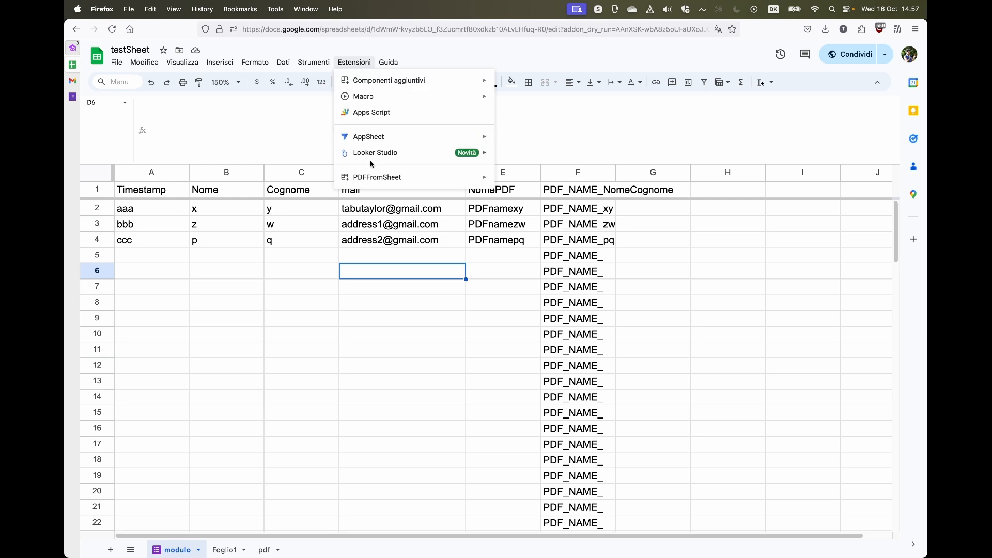
{"action": "mouse_move", "coordinate": [374, 177]}
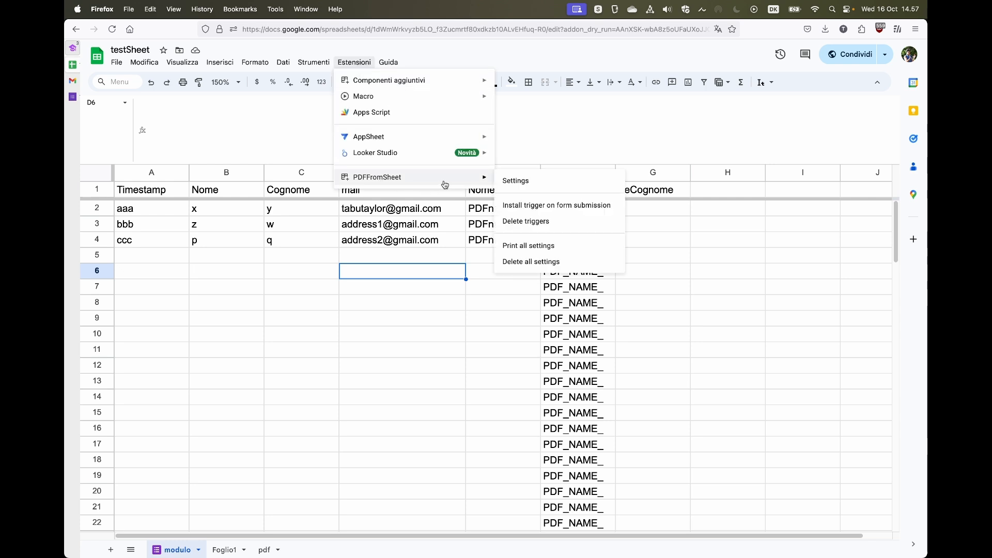
{"action": "left_click", "coordinate": [525, 182]}
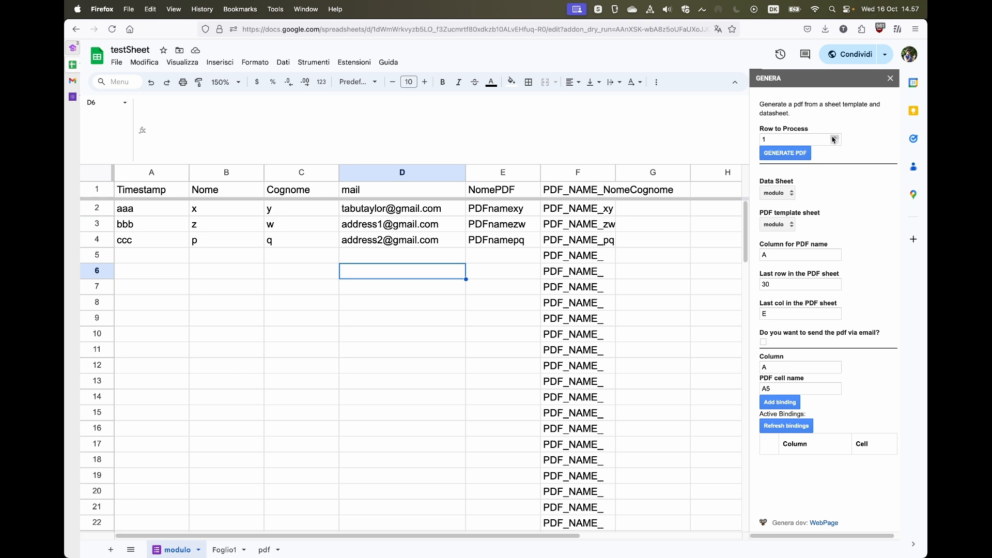
Keep modulo as the Data Sheet and choose pdf as the PDF template sheet.
{"action": "left_click", "coordinate": [793, 194]}
{"action": "left_click", "coordinate": [796, 173]}
{"action": "left_click", "coordinate": [784, 195]}
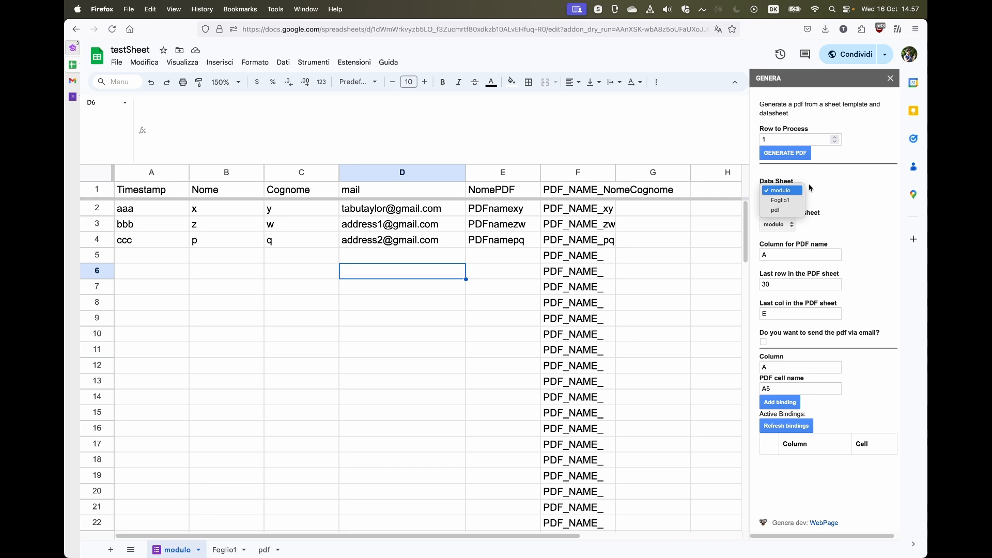
{"action": "left_click", "coordinate": [790, 194]}
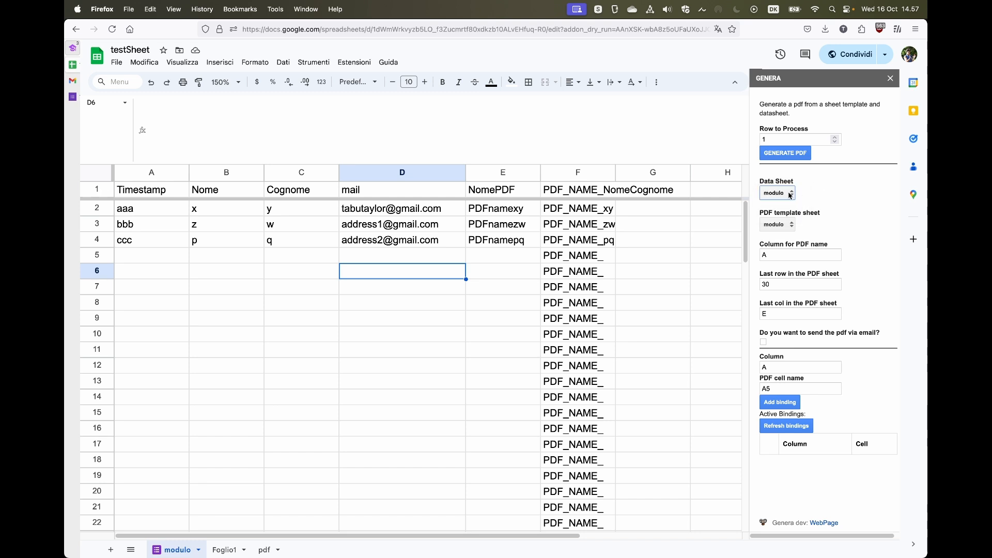
{"action": "left_click", "coordinate": [790, 195]}
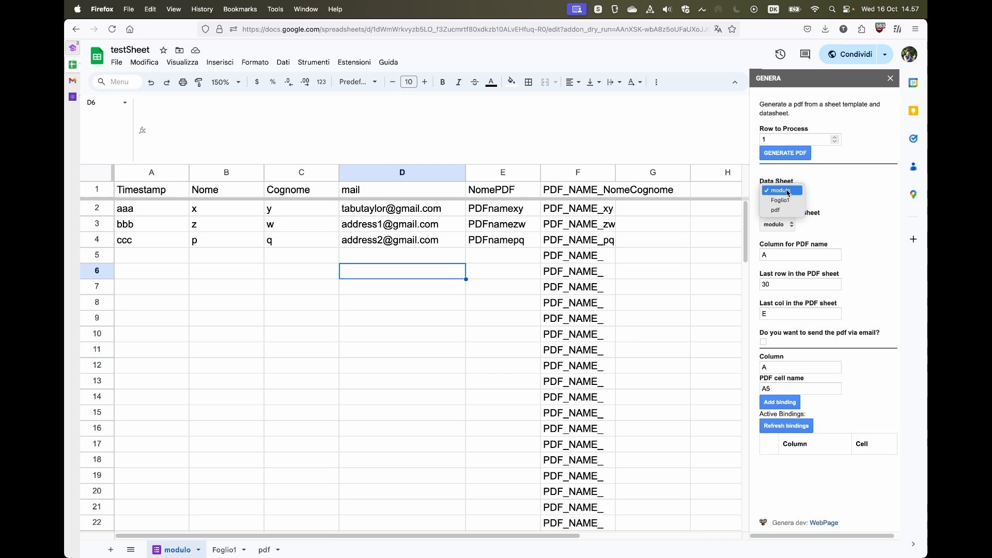
{"action": "left_click", "coordinate": [788, 191]}
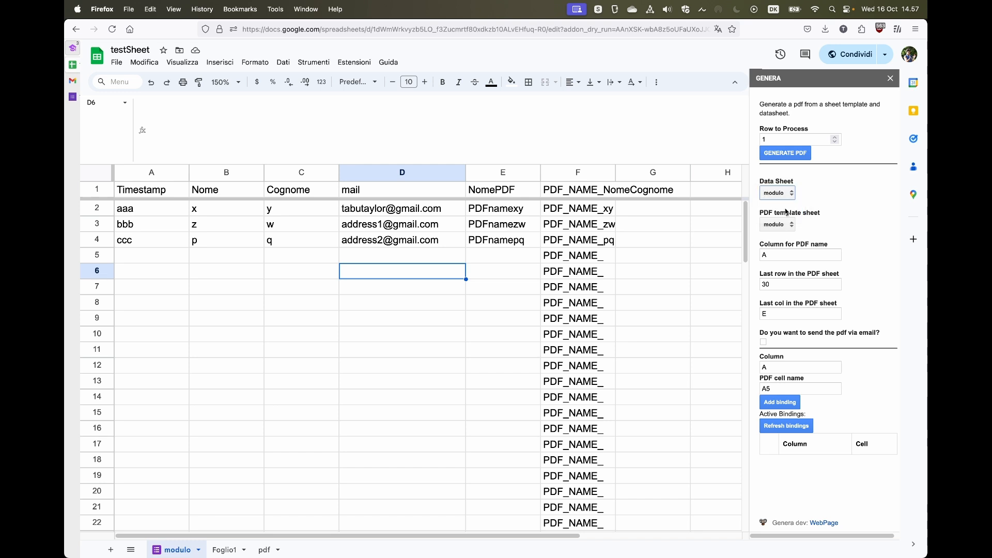
{"action": "left_click", "coordinate": [783, 228]}
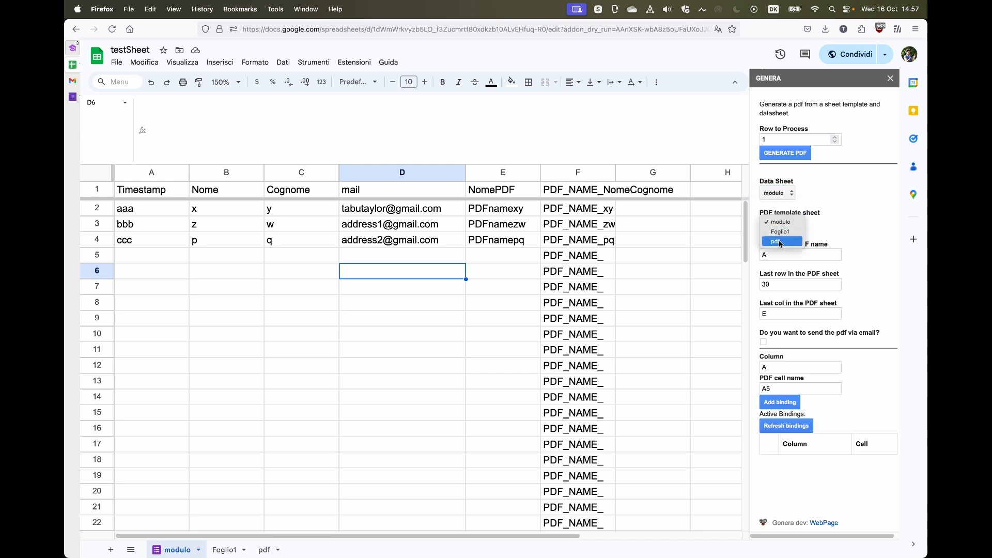
{"action": "left_click", "coordinate": [780, 242]}
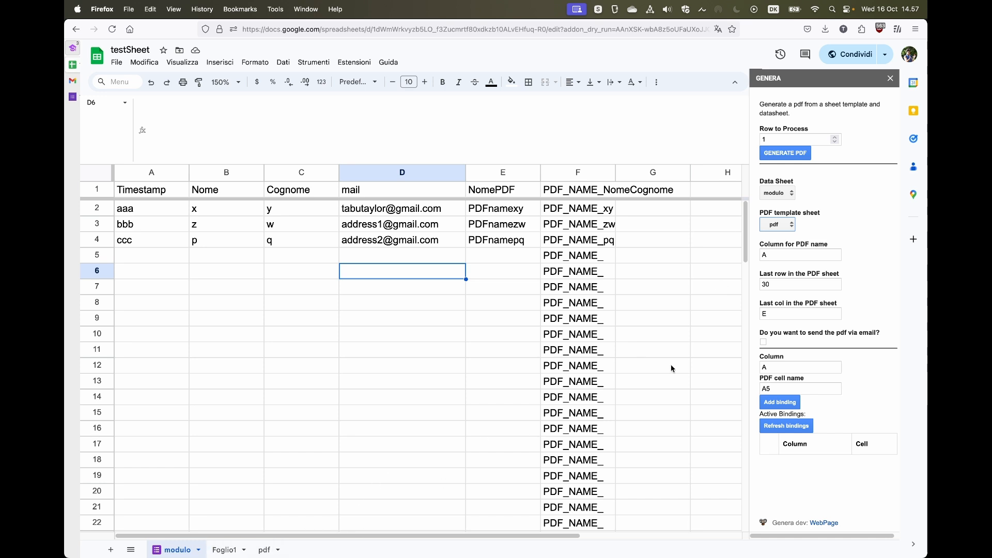
{"action": "left_click", "coordinate": [791, 260]}
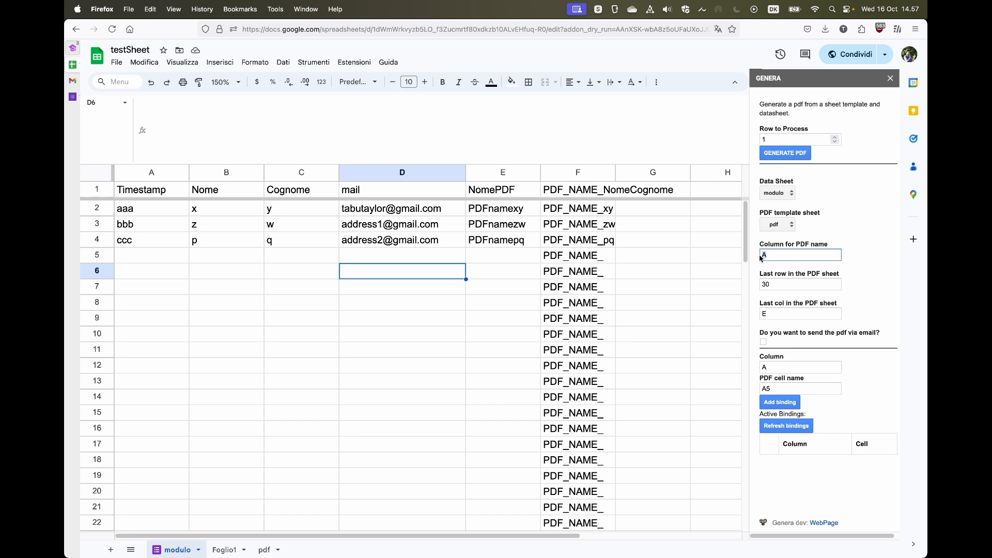
{"action": "left_click_drag", "start_coordinate": [760, 259], "coordinate": [778, 258]}
{"action": "left_click_drag", "start_coordinate": [484, 214], "coordinate": [515, 405]}
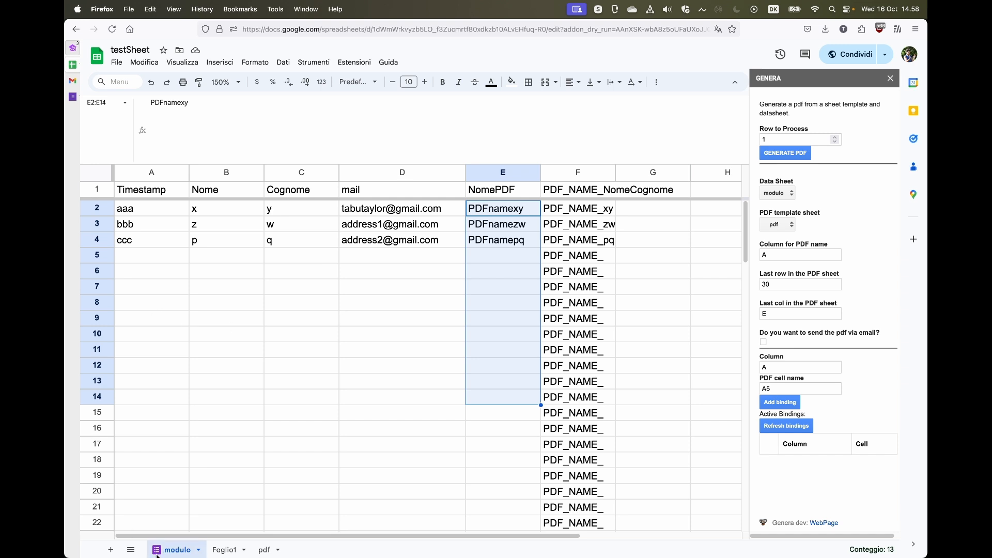
{"action": "left_click", "coordinate": [167, 459]}
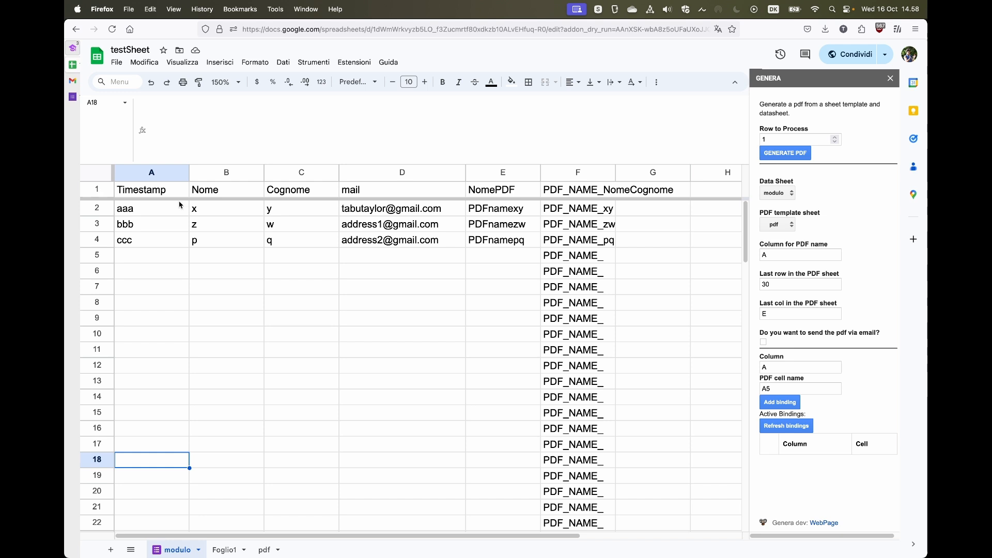
Compare the formulas in cells E1 and F1 without changing them.
{"action": "left_click", "coordinate": [498, 194]}
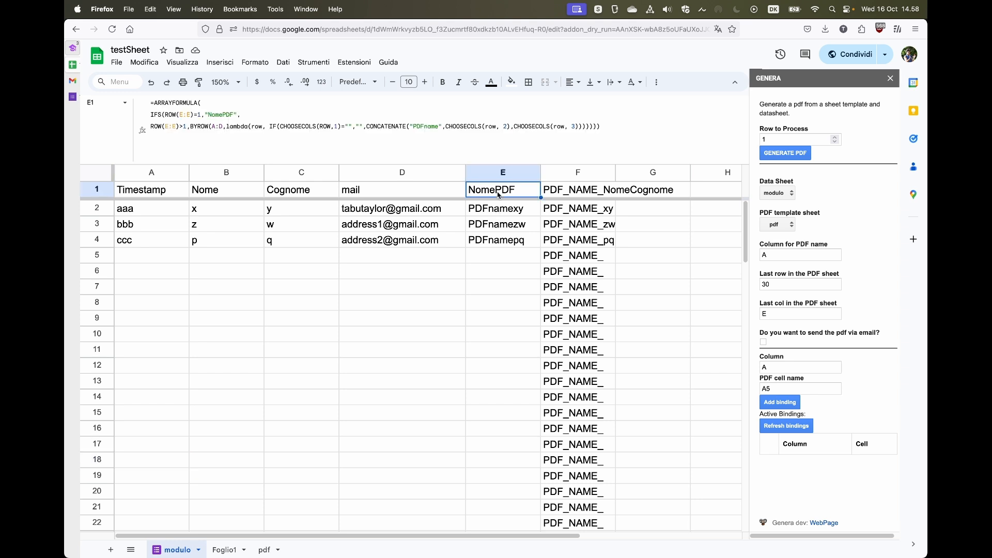
{"action": "left_click", "coordinate": [561, 196]}
{"action": "left_click", "coordinate": [507, 196]}
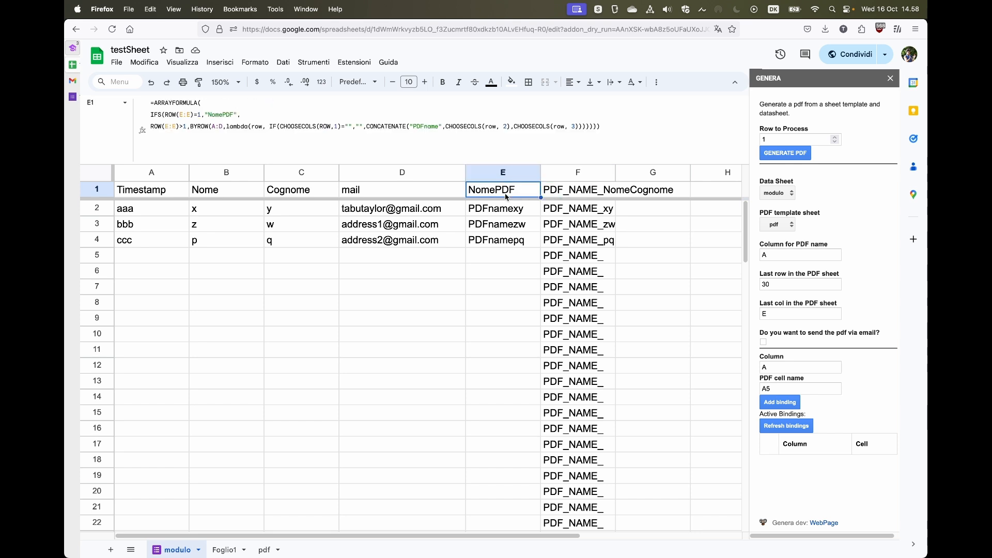
{"action": "left_click", "coordinate": [558, 194]}
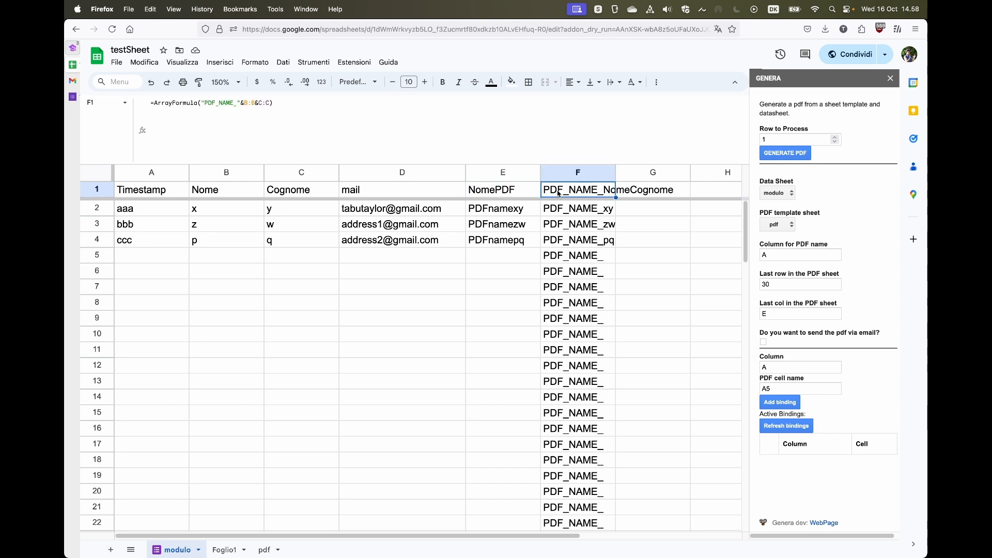
{"action": "left_click", "coordinate": [503, 196]}
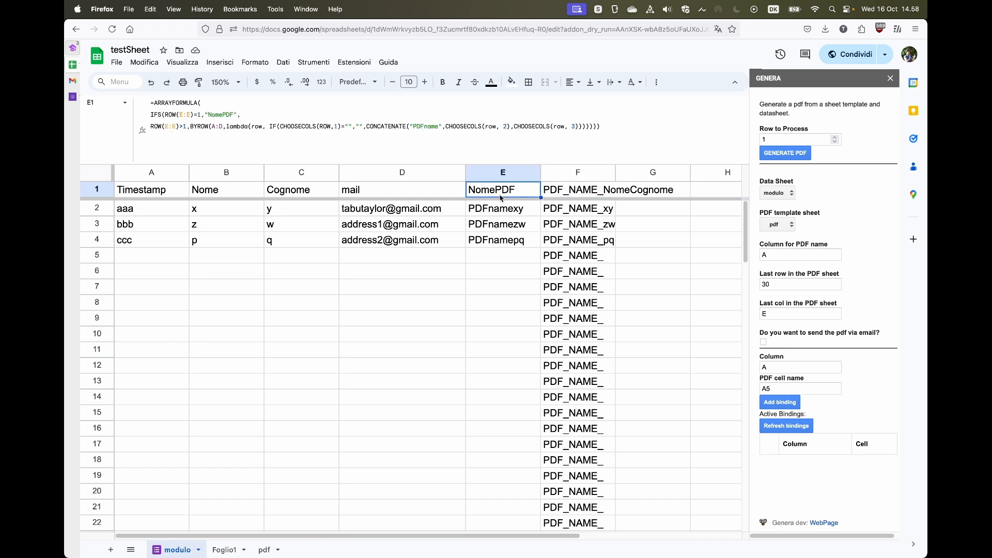
{"action": "left_click", "coordinate": [554, 194]}
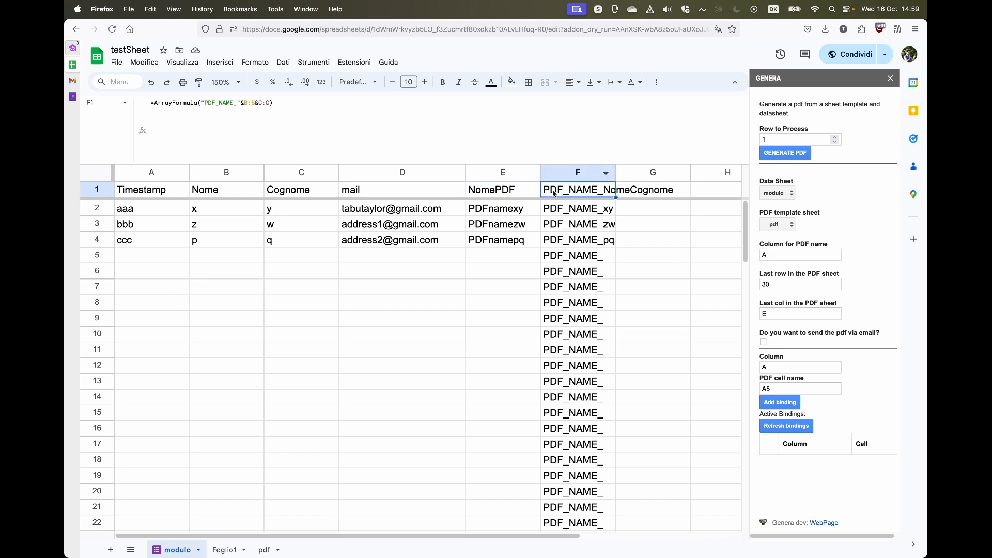
{"action": "double_click", "coordinate": [174, 104]}
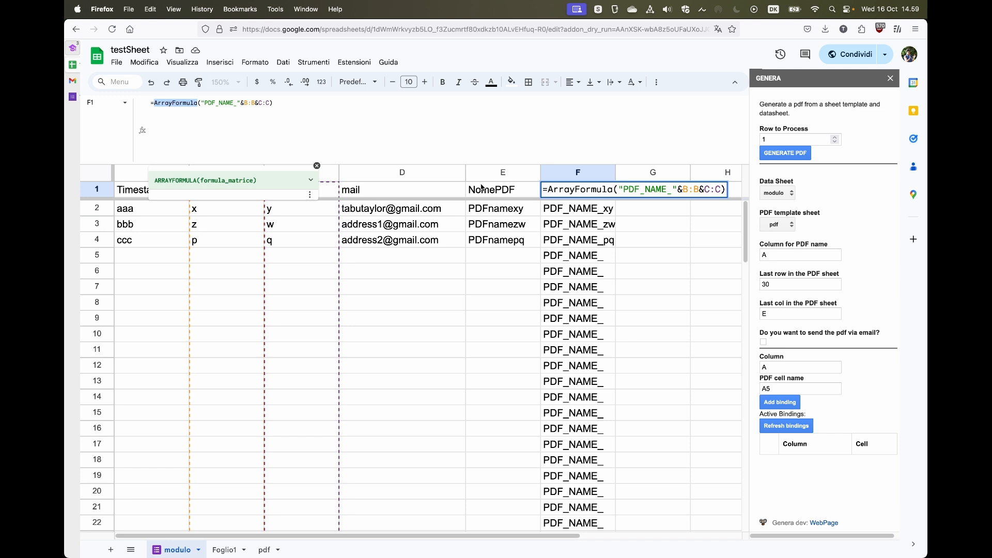
{"action": "key", "text": "Escape"}
{"action": "left_click", "coordinate": [508, 192]}
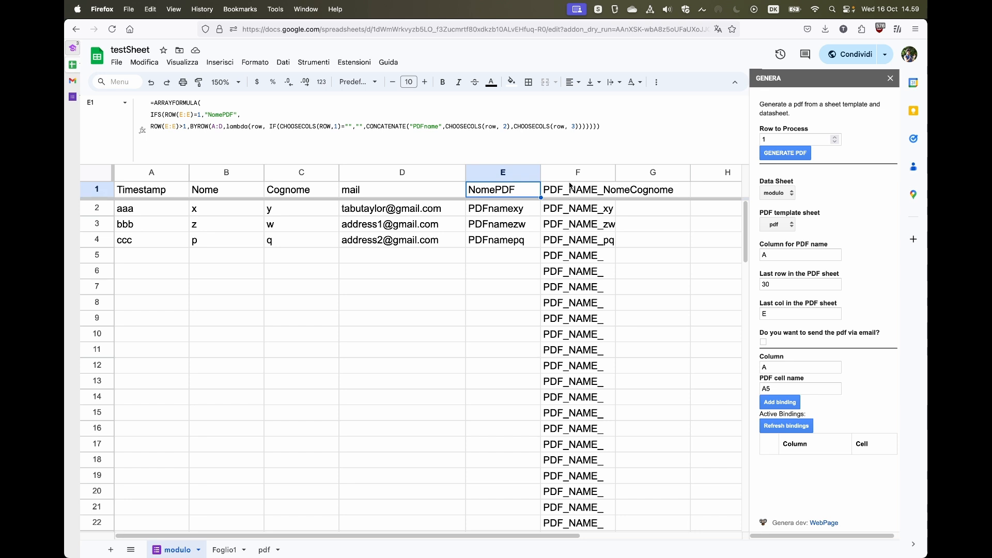
{"action": "left_click", "coordinate": [557, 195]}
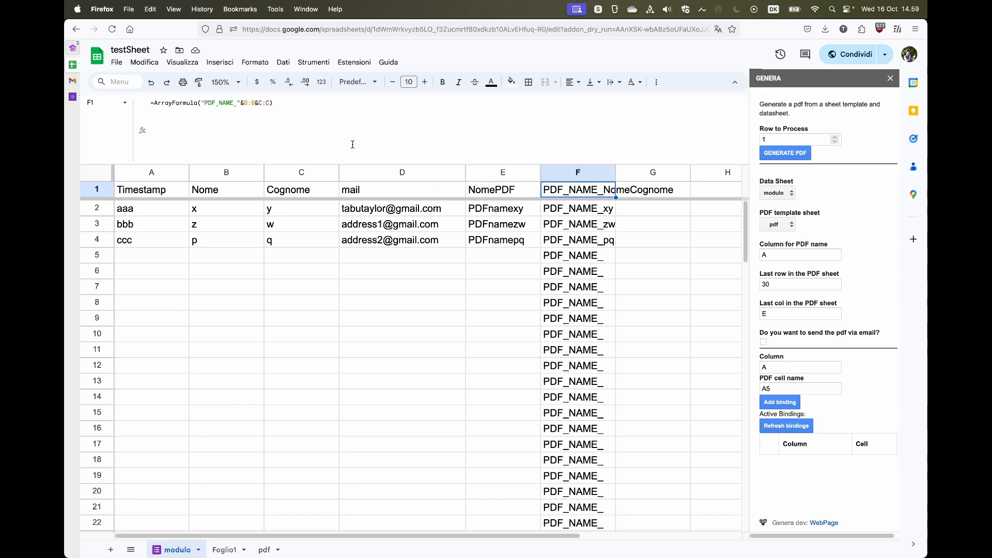
Move &B:B after C:C so F1 reads =ArrayFormula("PDF_NAME_"&C:C&B:B).
{"action": "left_click", "coordinate": [244, 104]}
{"action": "left_click_drag", "start_coordinate": [244, 103], "coordinate": [257, 104]}
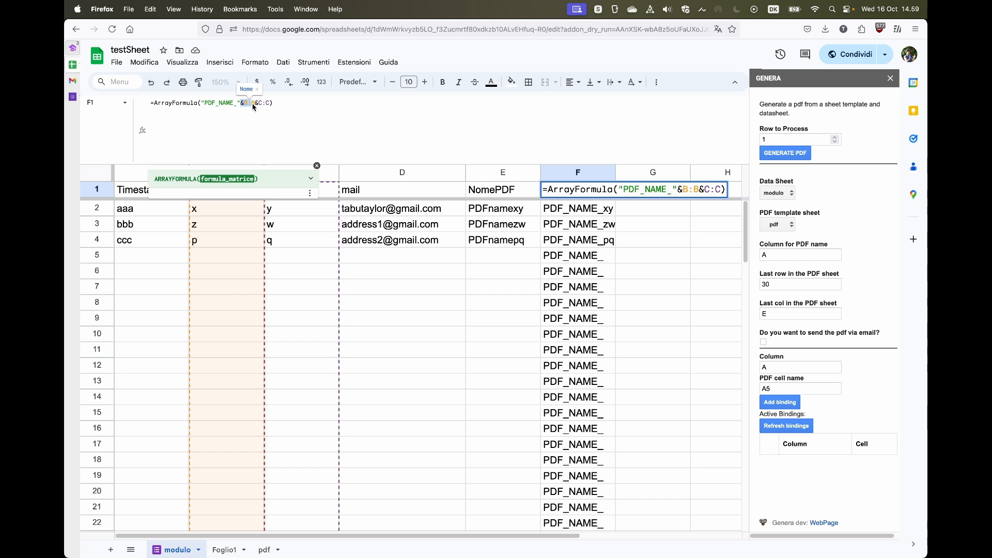
{"action": "key", "text": "super+x"}
{"action": "left_click", "coordinate": [254, 104]}
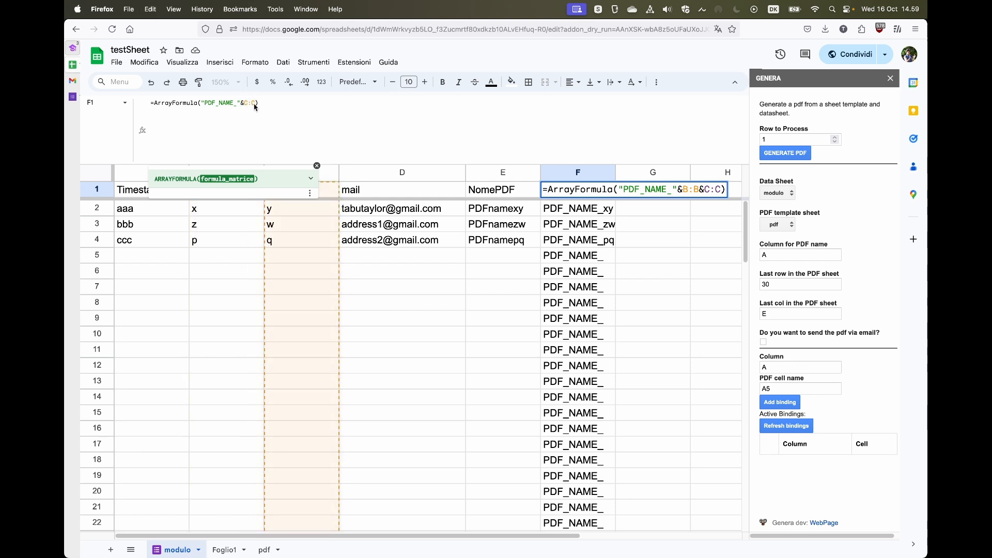
{"action": "key", "text": "super+v"}
{"action": "key", "text": "Return"}
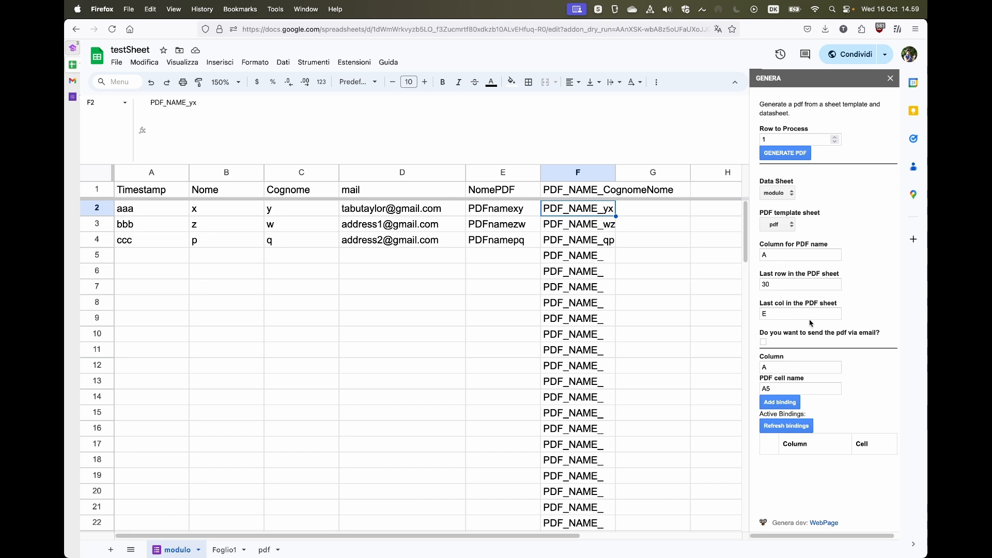
Clear the sample name, surname and email values in B6:D9 of the pdf template.
{"action": "left_click", "coordinate": [264, 550]}
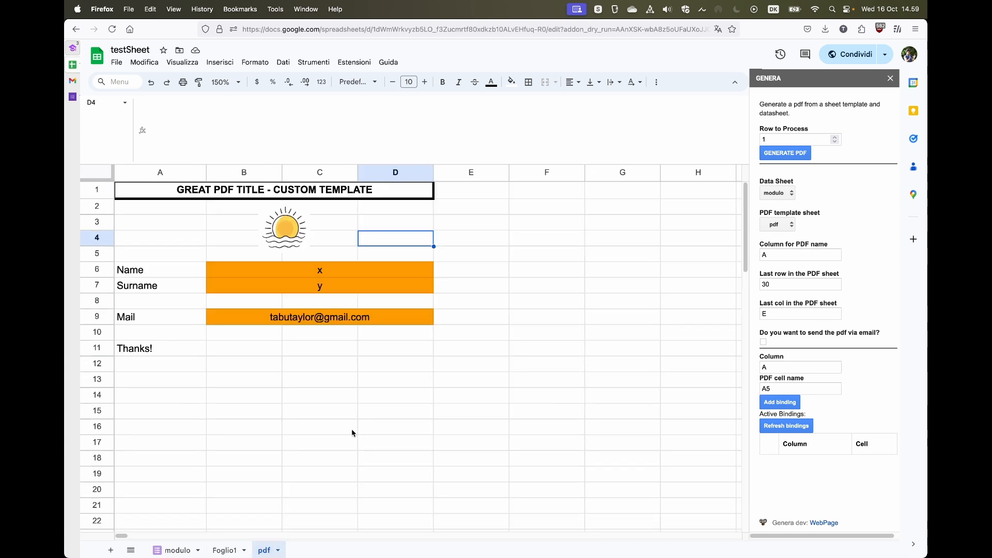
{"action": "left_click_drag", "start_coordinate": [339, 274], "coordinate": [336, 316]}
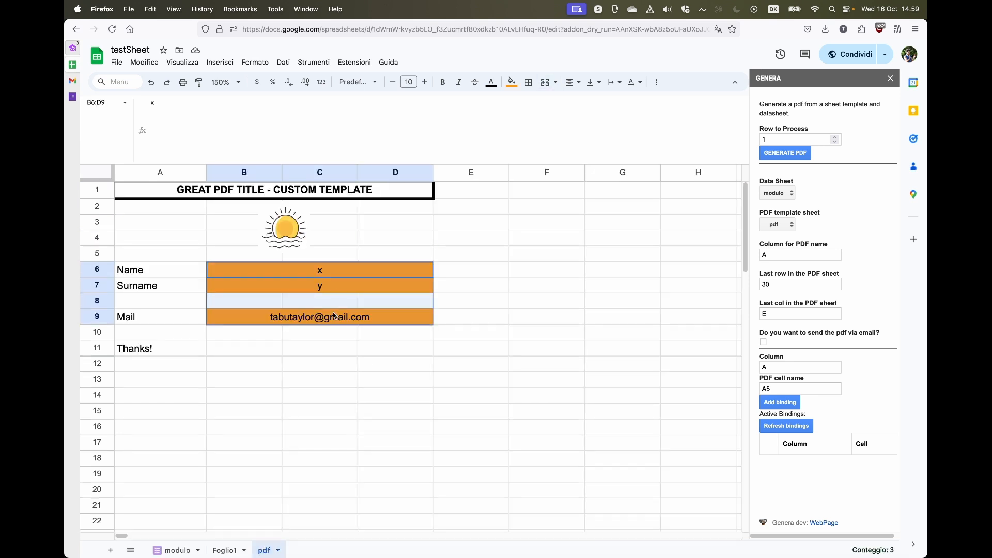
{"action": "key", "text": "Delete"}
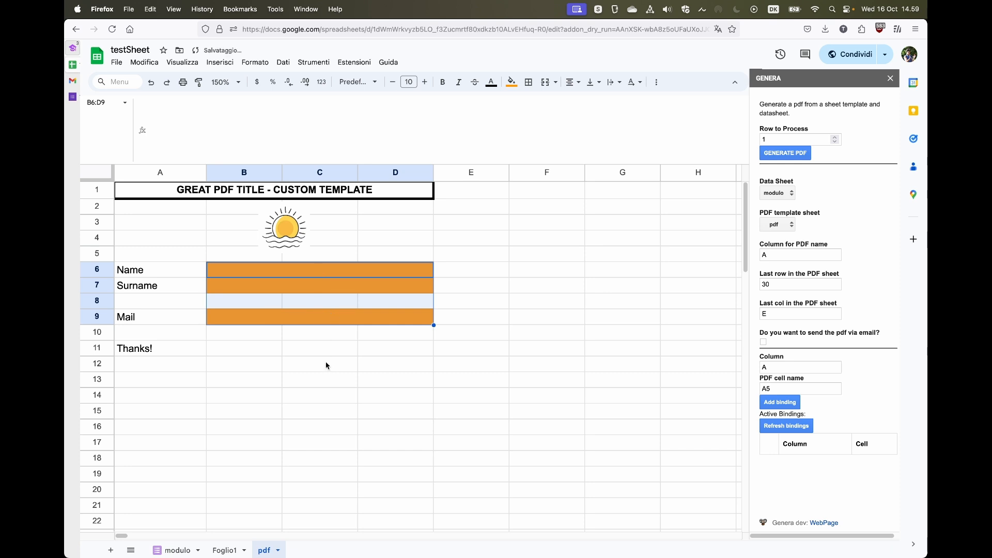
{"action": "left_click", "coordinate": [303, 365]}
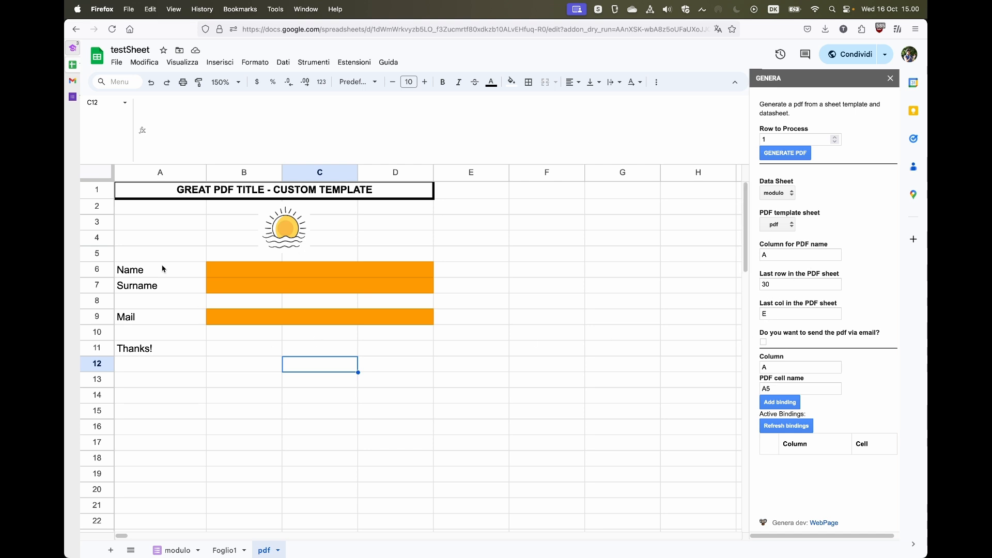
Check the template spans A1:E13 and set the last PDF row from 30 to 13.
{"action": "left_click_drag", "start_coordinate": [162, 193], "coordinate": [450, 394]}
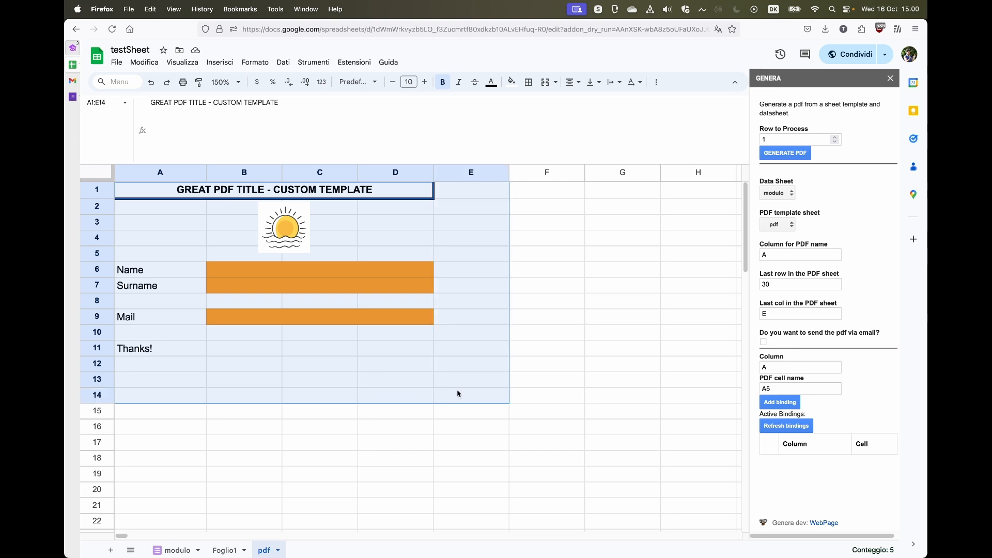
{"action": "left_click_drag", "start_coordinate": [457, 394], "coordinate": [460, 385]}
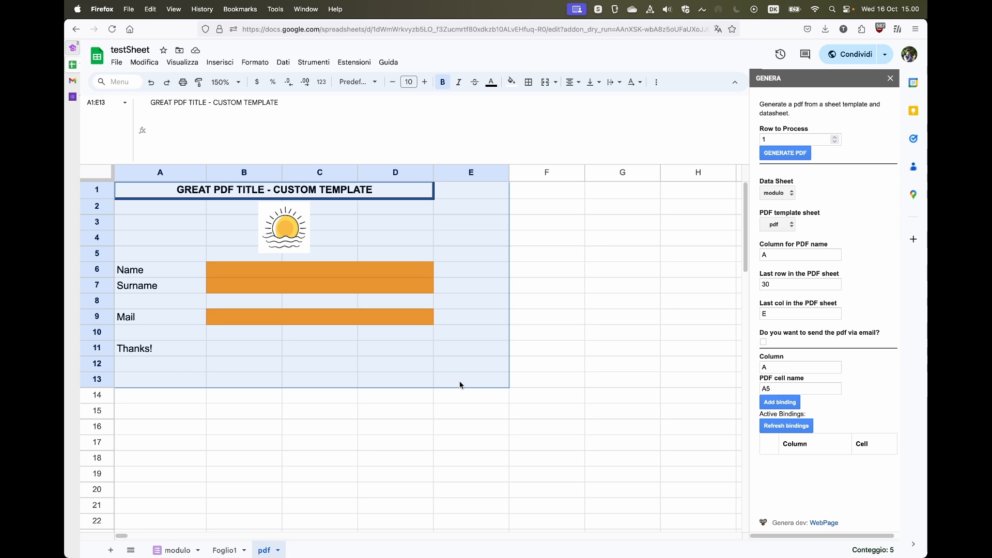
{"action": "left_click_drag", "start_coordinate": [781, 285], "coordinate": [759, 287]}
{"action": "type", "text": "13"}
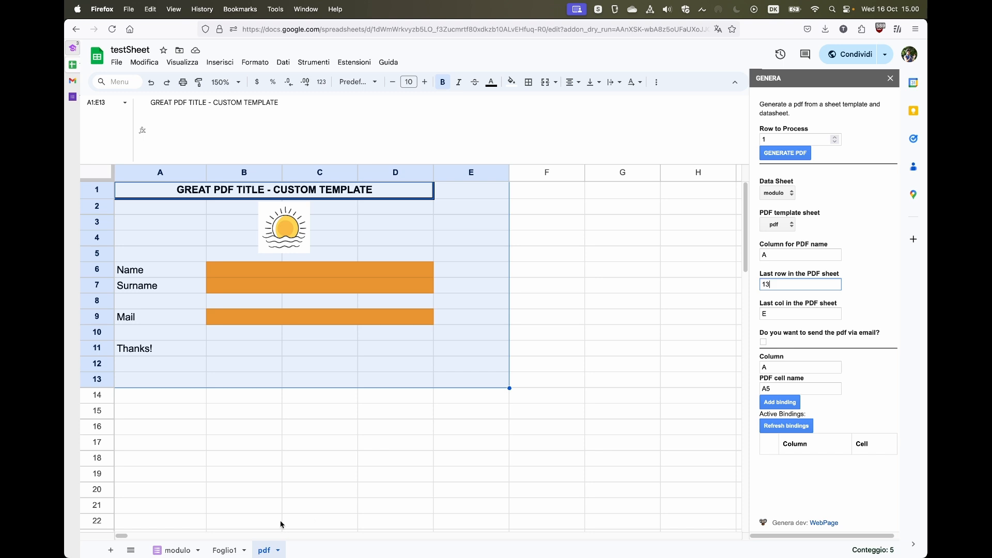
Add a binding mapping data column B (Nome) to template cell B6.
{"action": "left_click", "coordinate": [177, 550]}
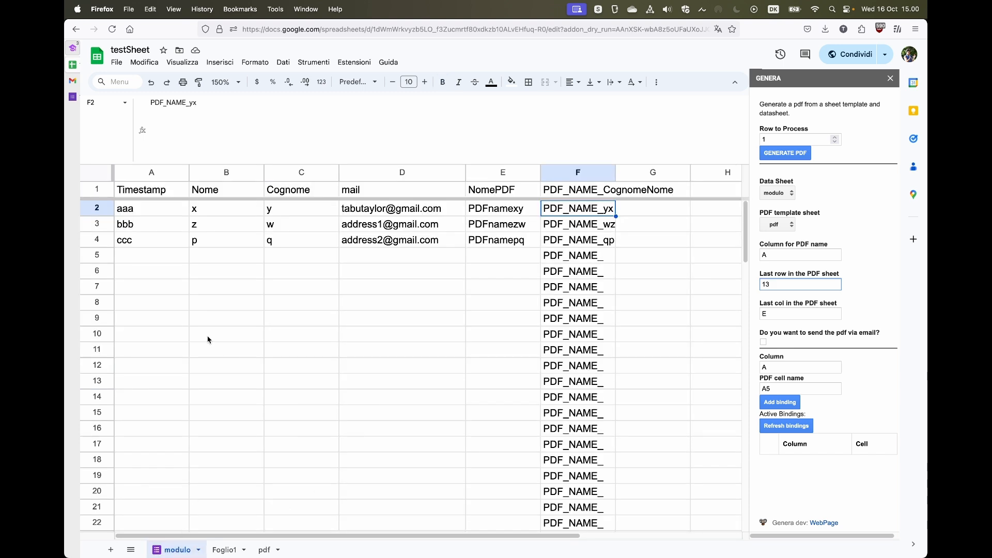
{"action": "left_click", "coordinate": [156, 173]}
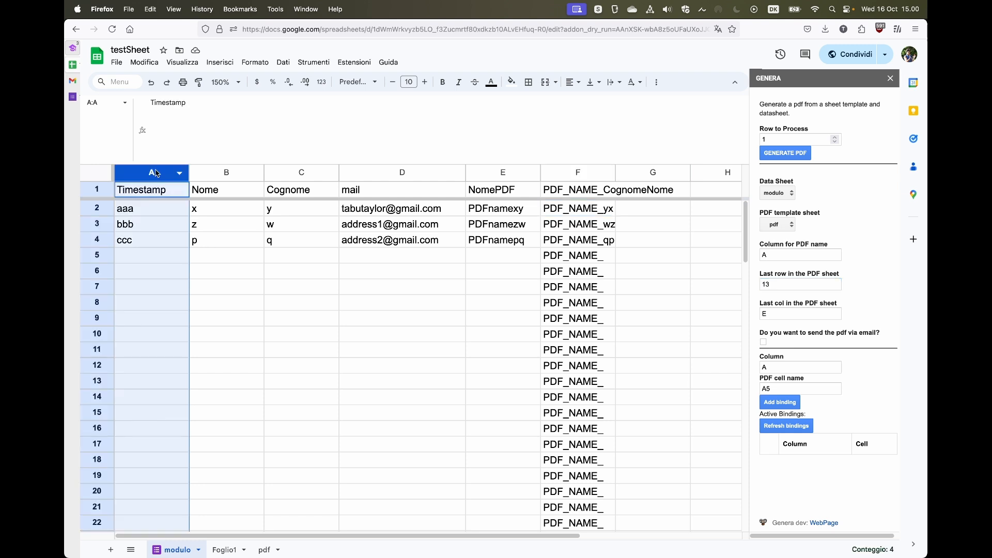
{"action": "left_click", "coordinate": [242, 174]}
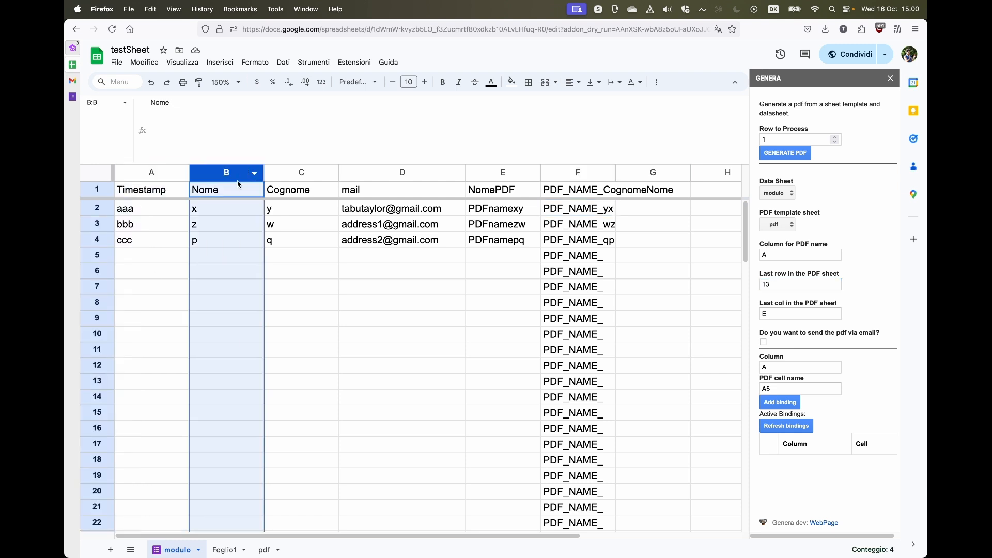
{"action": "left_click", "coordinate": [263, 551]}
{"action": "left_click", "coordinate": [250, 276]}
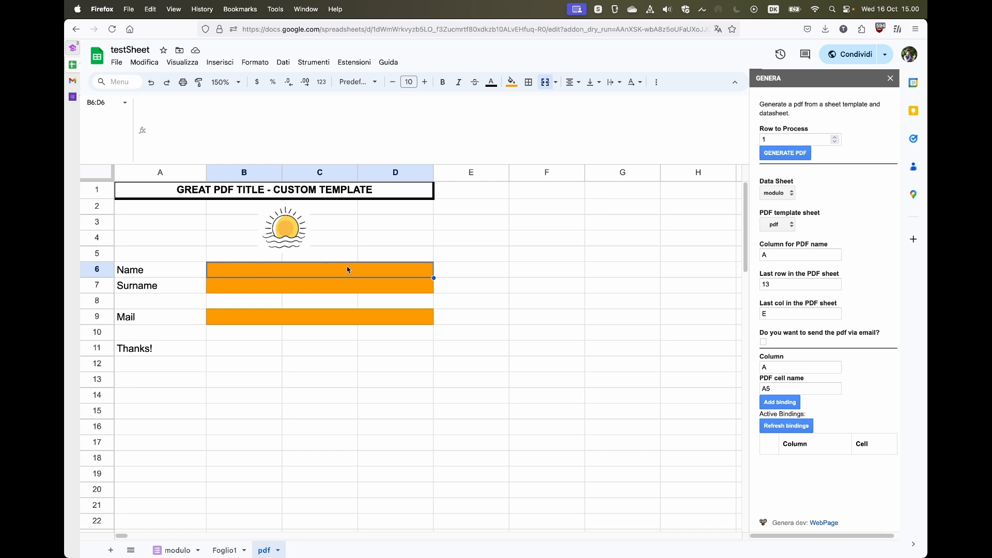
{"action": "left_click", "coordinate": [779, 370]}
{"action": "key", "text": "BackSpace"}
{"action": "type", "text": "B"}
{"action": "key", "text": "Tab"}
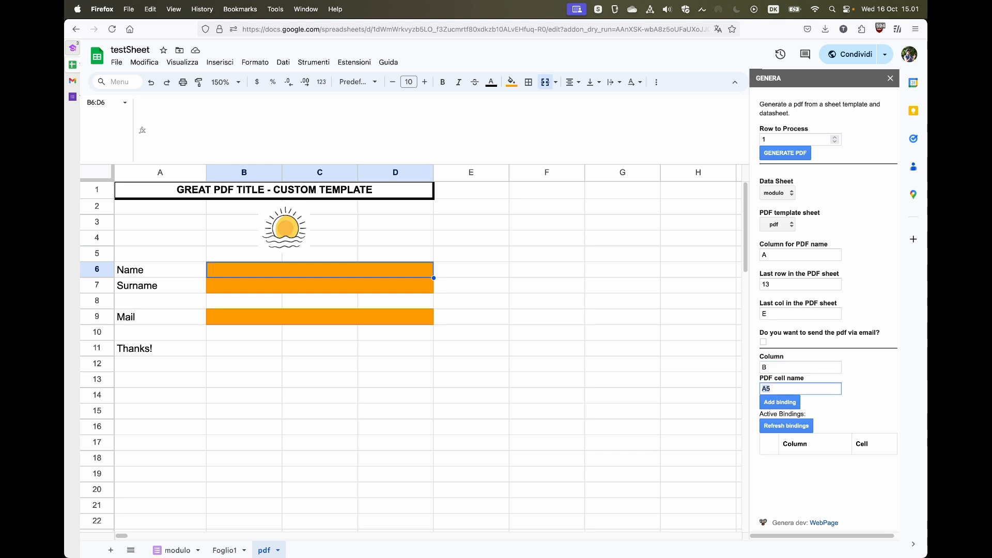
{"action": "type", "text": "B6"}
{"action": "left_click", "coordinate": [773, 403]}
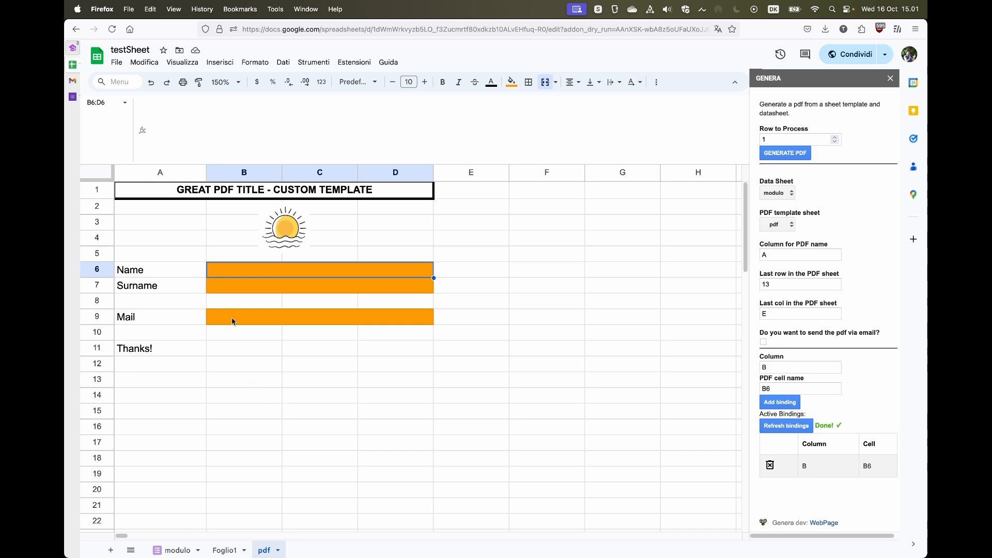
Add a binding mapping data column C to the Surname cell B7.
{"action": "left_click", "coordinate": [237, 291]}
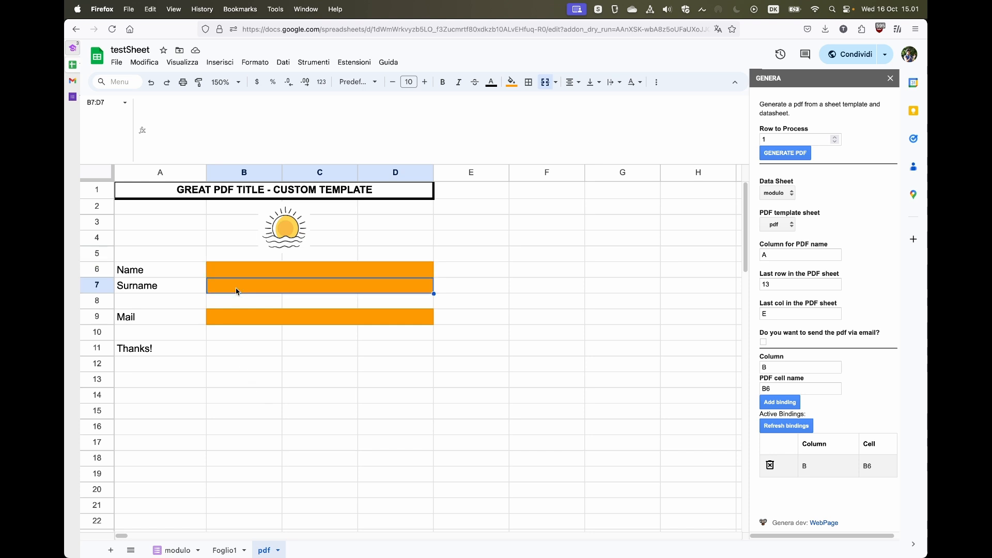
{"action": "left_click", "coordinate": [178, 551]}
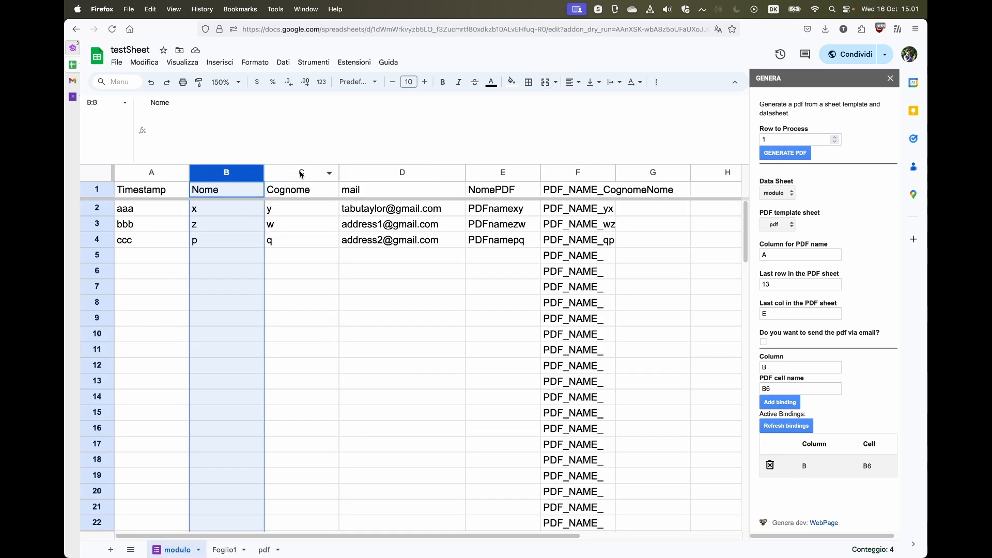
{"action": "left_click", "coordinate": [787, 391]}
{"action": "key", "text": "BackSpace"}
{"action": "key", "text": "shift+Tab"}
{"action": "type", "text": "C"}
{"action": "left_click", "coordinate": [783, 403]}
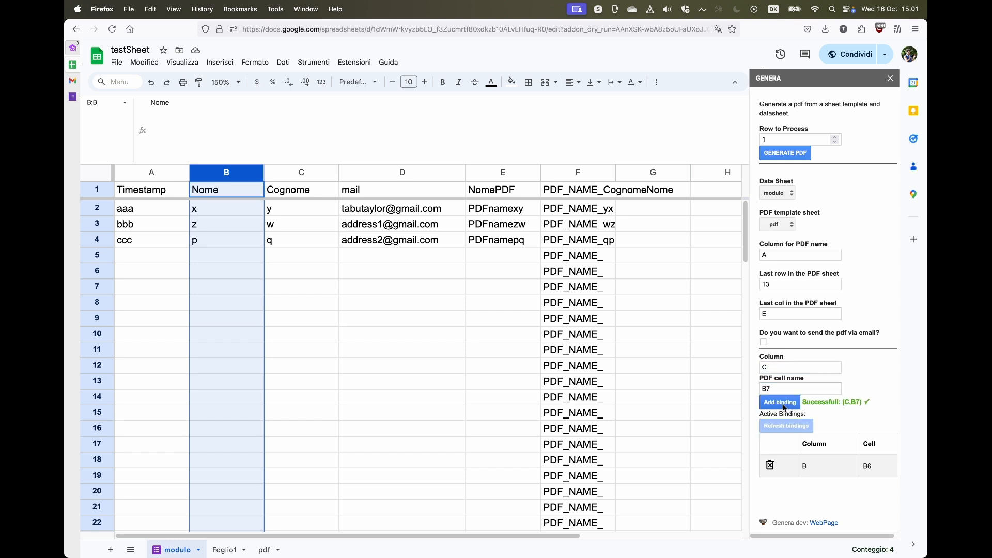
Add a binding mapping data column D to the Mail cell B9.
{"action": "left_click", "coordinate": [772, 368]}
{"action": "key", "text": "BackSpace"}
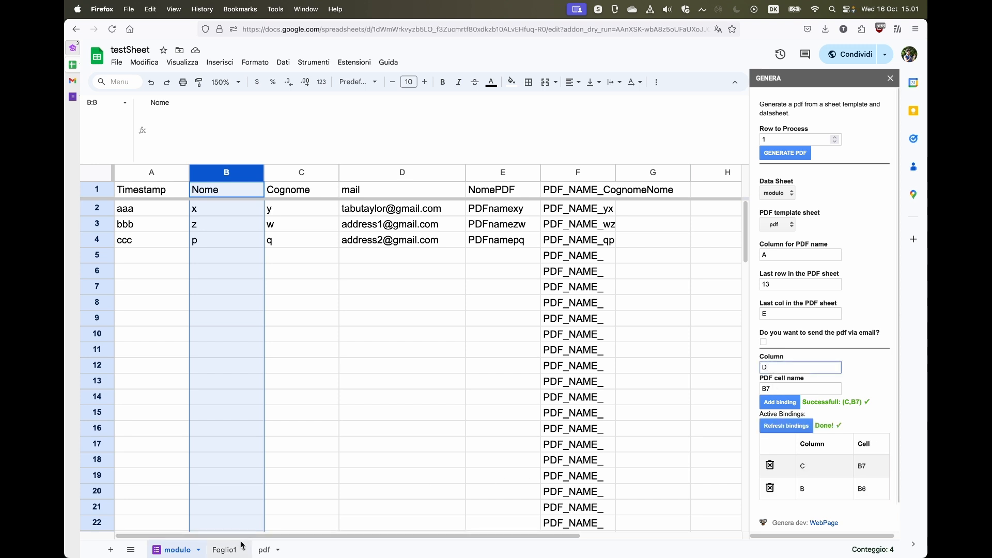
{"action": "left_click", "coordinate": [264, 549]}
{"action": "left_click", "coordinate": [209, 315]}
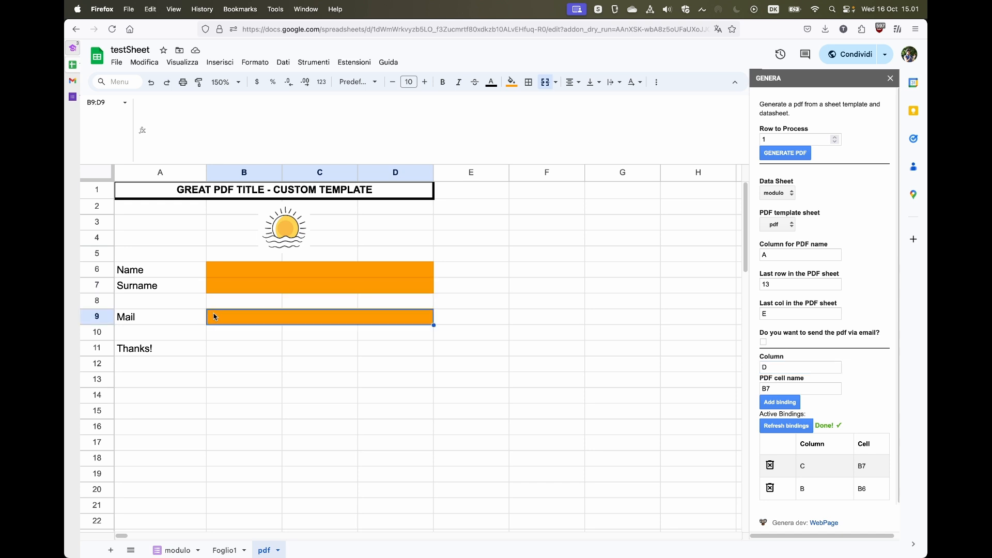
{"action": "left_click", "coordinate": [771, 391]}
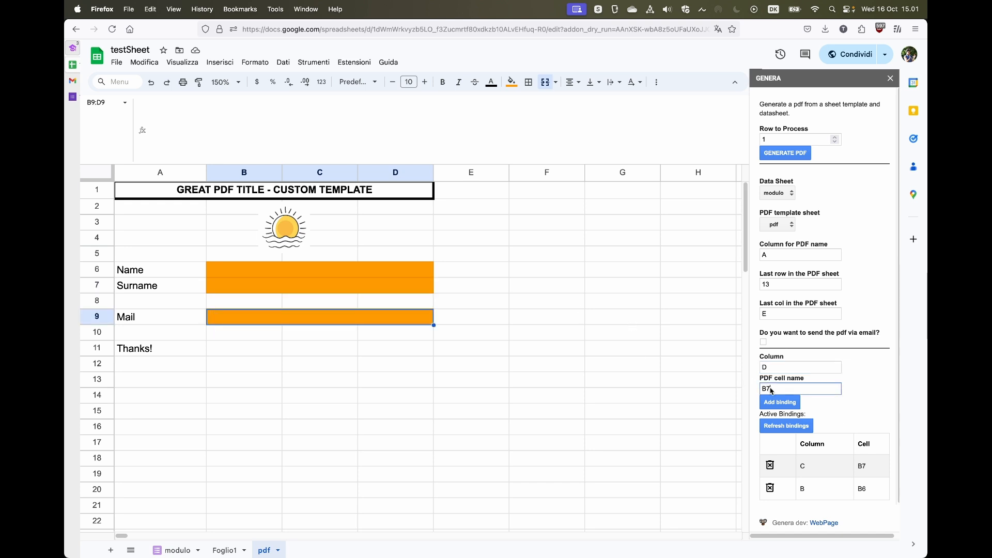
{"action": "left_click", "coordinate": [779, 402]}
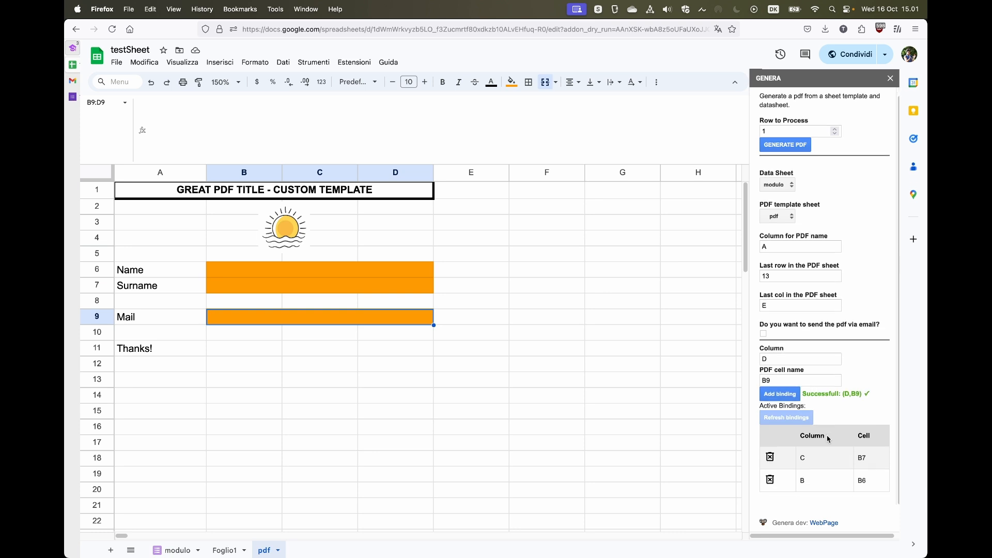
{"action": "scroll", "coordinate": [796, 449], "scroll_direction": "down", "scroll_amount": 1}
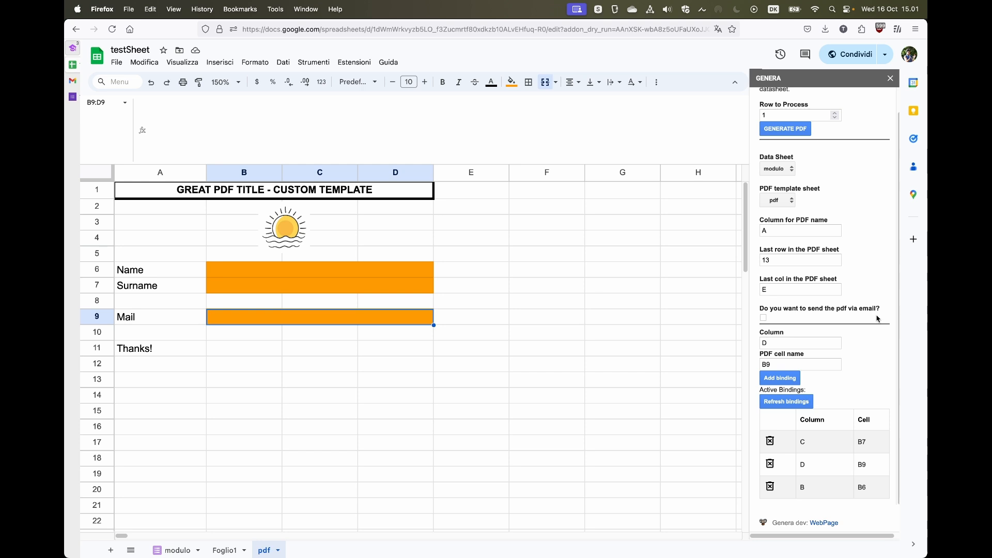
{"action": "scroll", "coordinate": [876, 318], "scroll_direction": "up", "scroll_amount": 1}
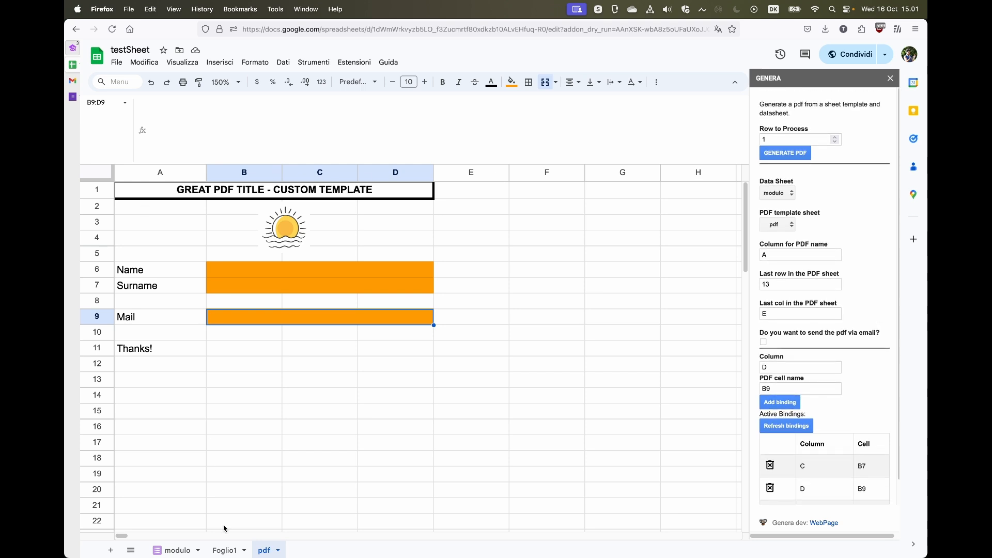
Set Row to Process to 2 and generate the PDF.
{"action": "left_click", "coordinate": [181, 551]}
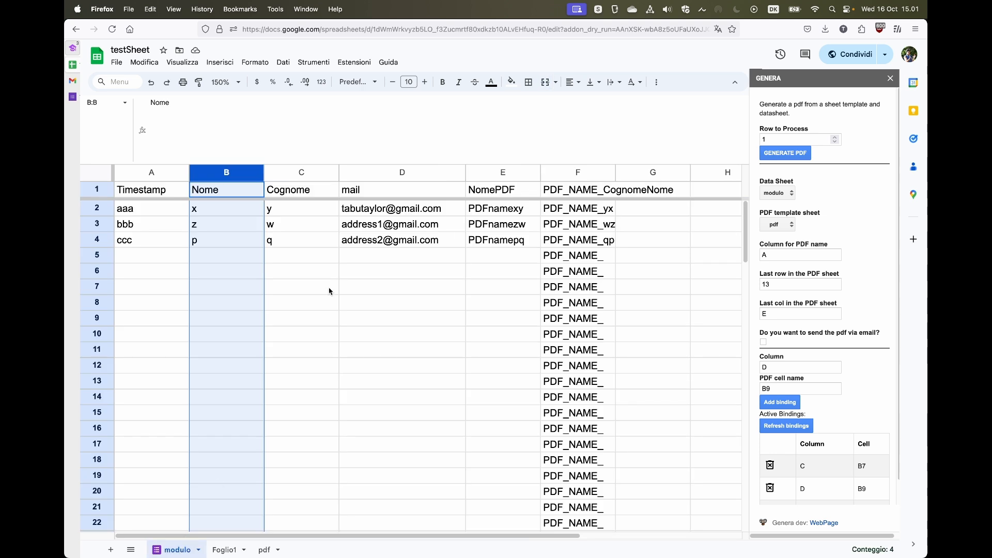
{"action": "left_click", "coordinate": [835, 138]}
{"action": "left_click", "coordinate": [510, 273]}
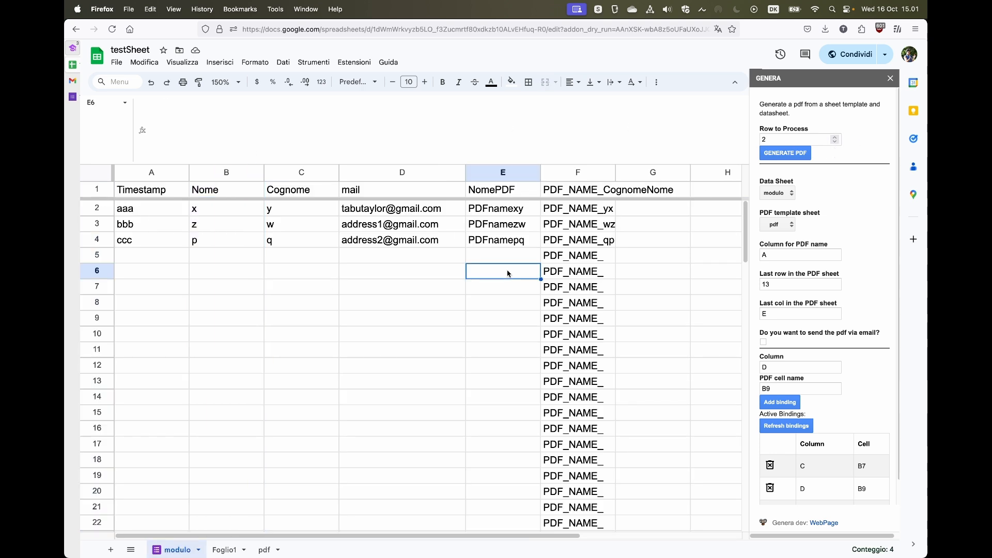
{"action": "left_click", "coordinate": [773, 152]}
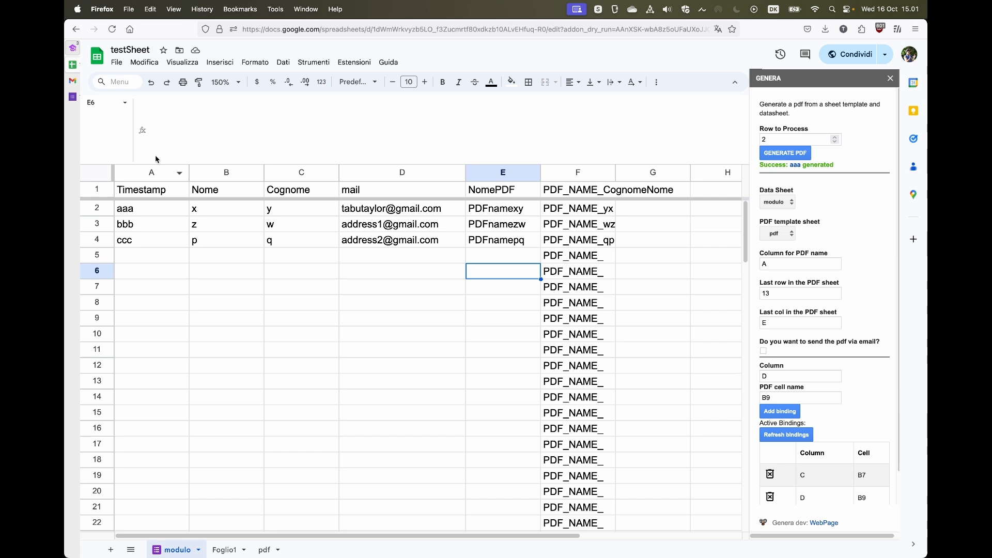
Change the PDF-name column, regenerate PDFnamexy for row 2 and view the resulting PDF.
{"action": "left_click", "coordinate": [763, 263]}
{"action": "type", "text": "A"}
{"action": "key", "text": "BackSpace"}
{"action": "left_click", "coordinate": [786, 154]}
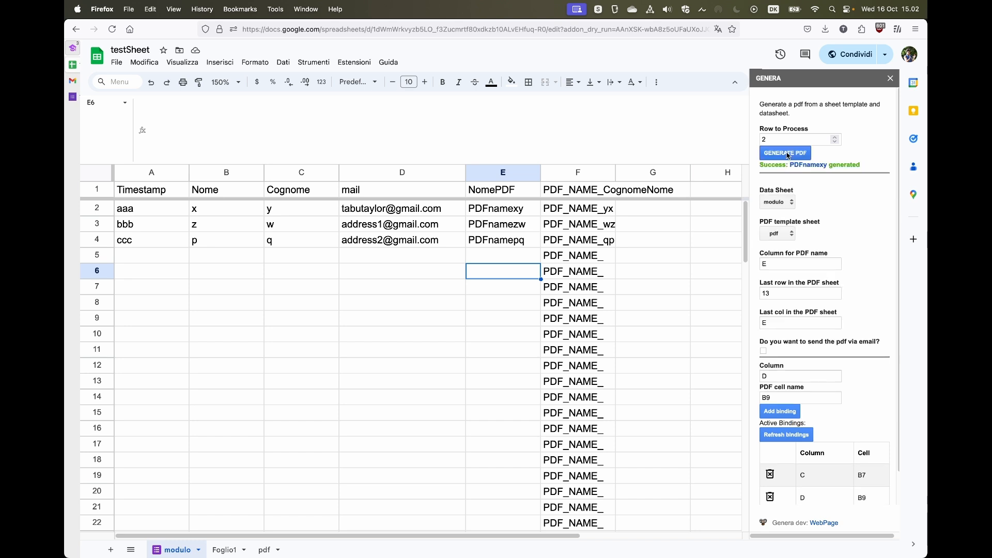
{"action": "left_click", "coordinate": [804, 169]}
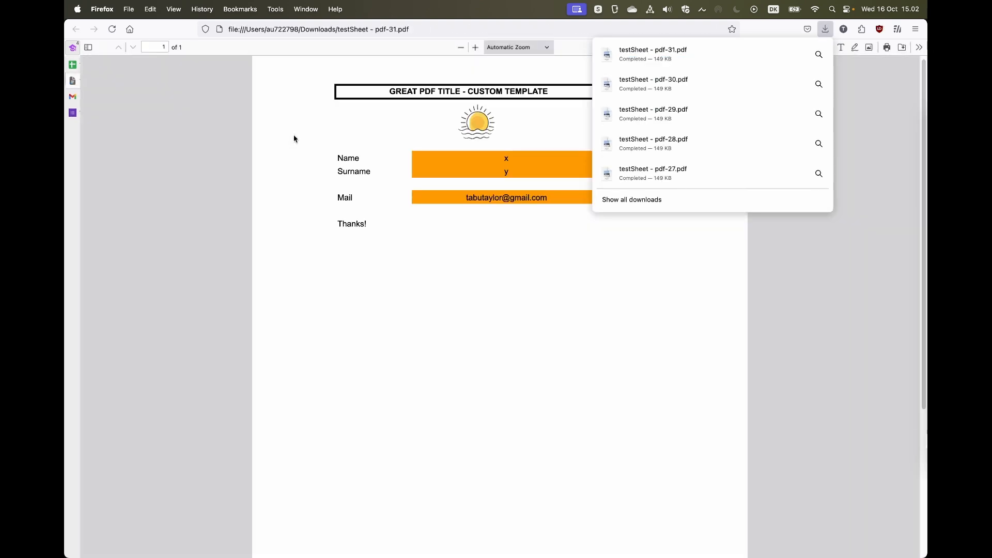
{"action": "left_click", "coordinate": [418, 363]}
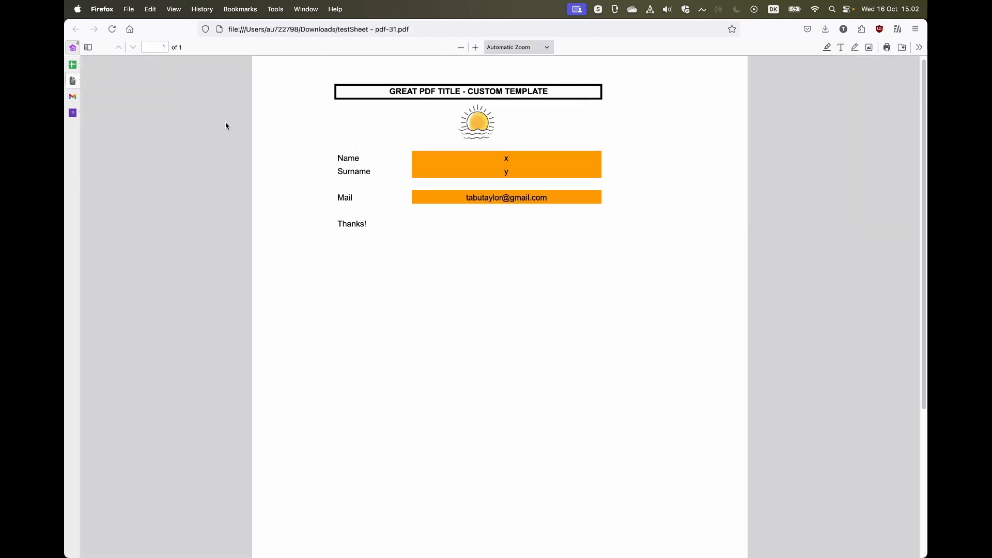
{"action": "left_click", "coordinate": [100, 68]}
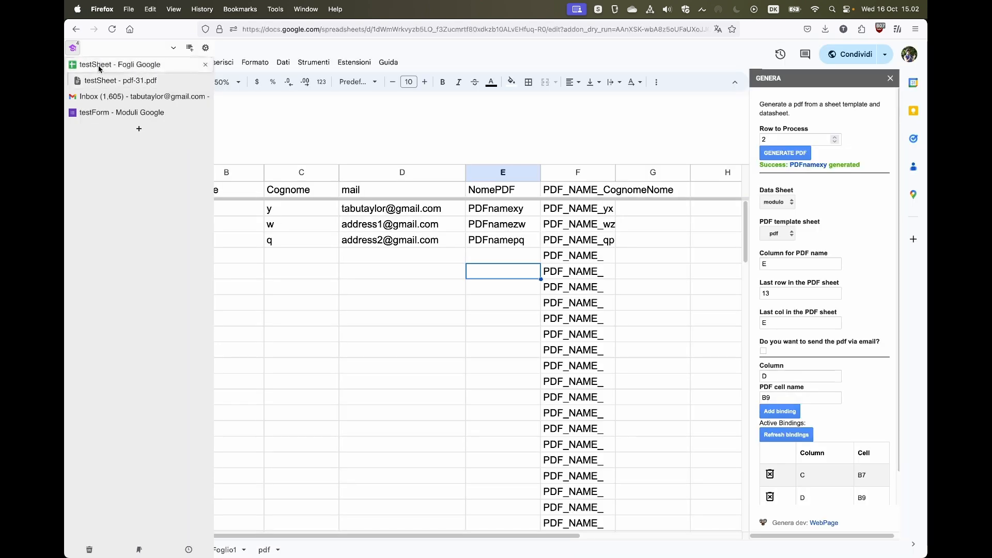
Enable emailing the PDF and take recipient addresses from column D.
{"action": "left_click", "coordinate": [763, 351]}
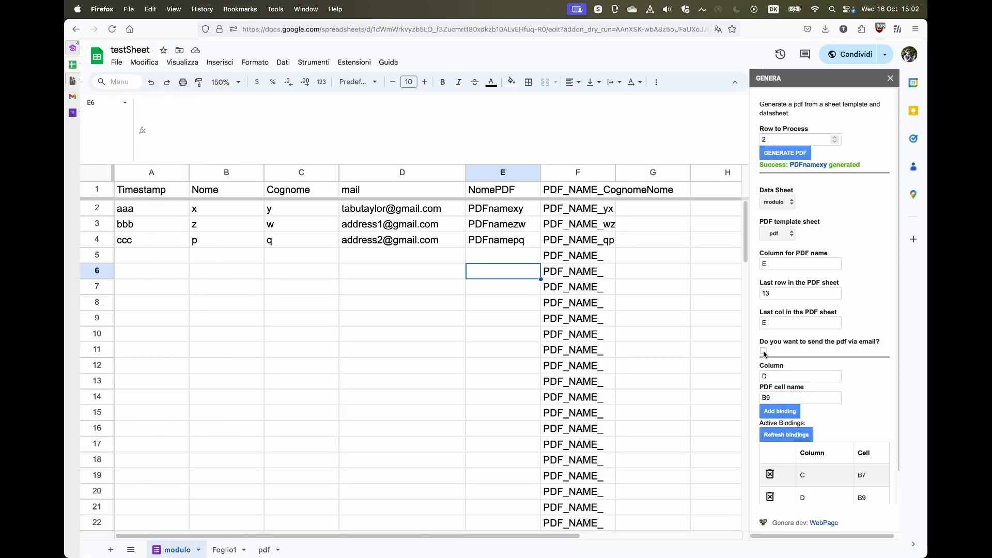
{"action": "scroll", "coordinate": [767, 341], "scroll_direction": "down", "scroll_amount": 2}
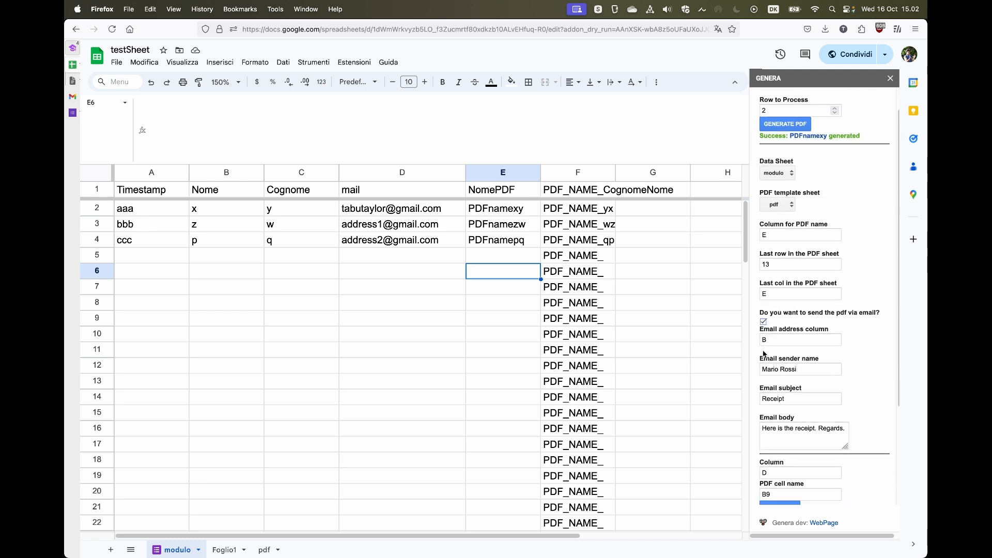
{"action": "left_click", "coordinate": [770, 332]}
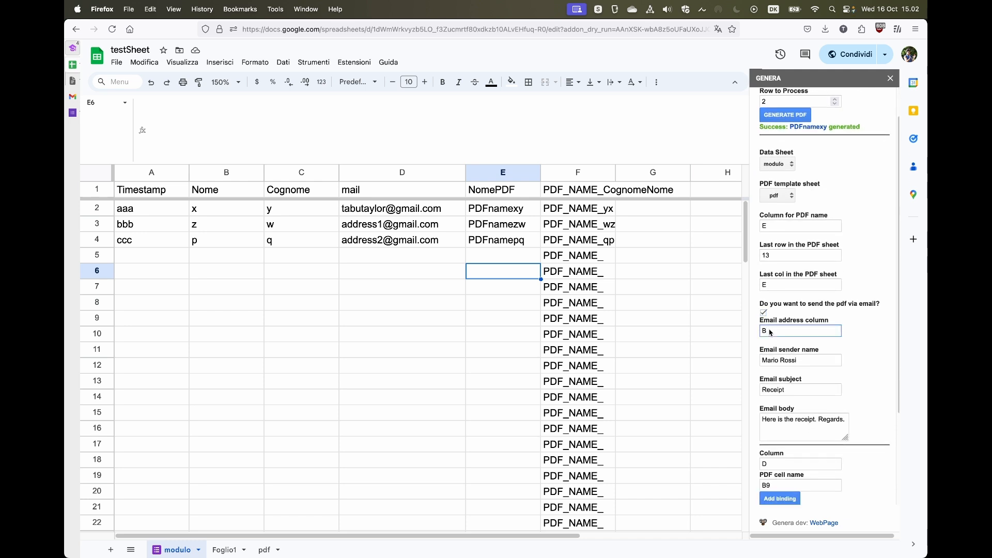
{"action": "key", "text": "BackSpace"}
{"action": "left_click", "coordinate": [408, 171]}
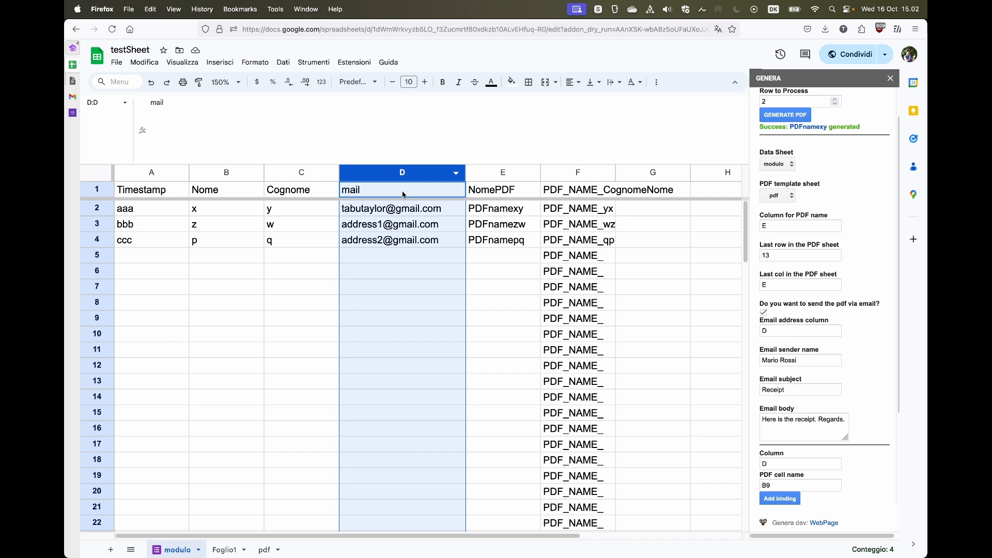
Add a second address to D2, then remove it so one address remains.
{"action": "left_click", "coordinate": [398, 214]}
{"action": "left_click", "coordinate": [337, 106]}
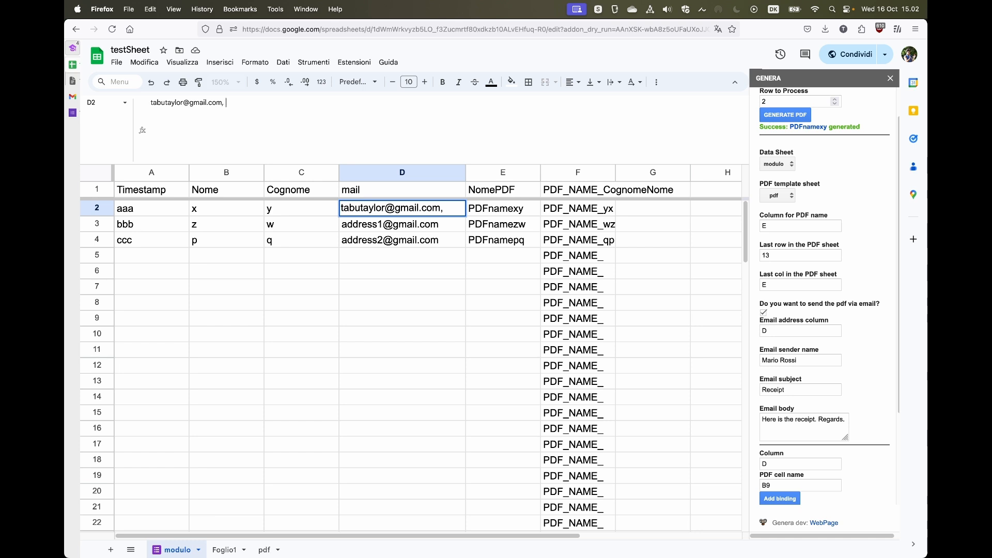
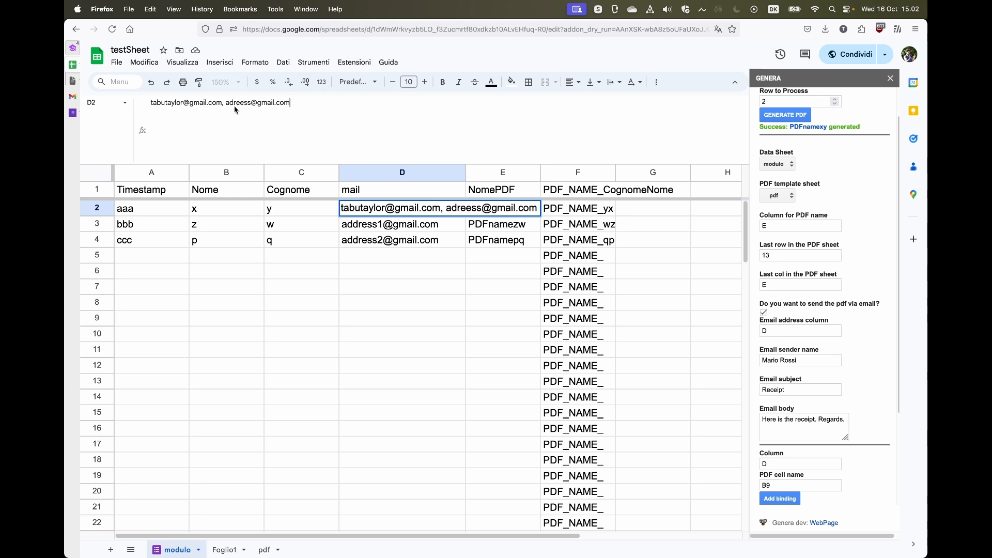
{"action": "left_click_drag", "start_coordinate": [226, 105], "coordinate": [290, 104]}
{"action": "key", "text": "BackSpace"}
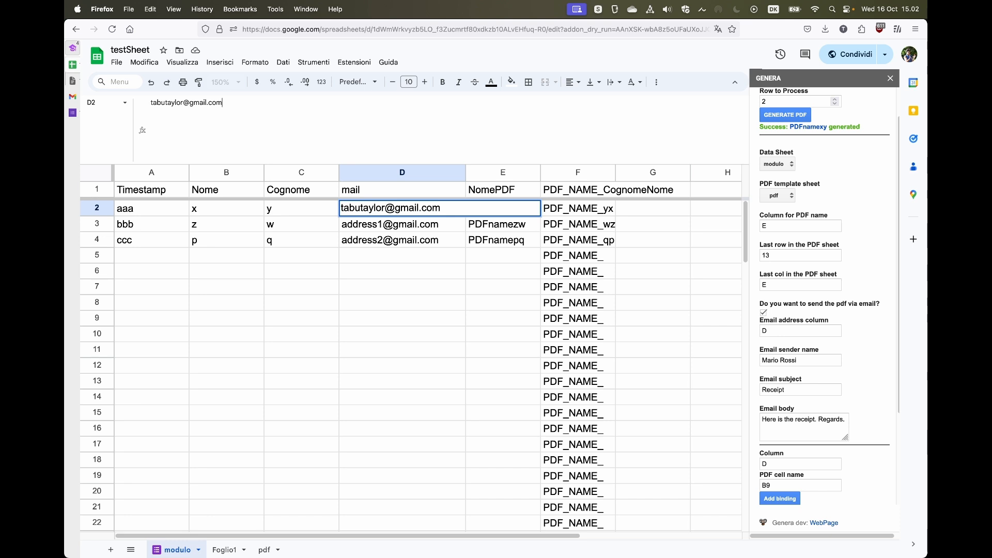
{"action": "left_click", "coordinate": [298, 260]}
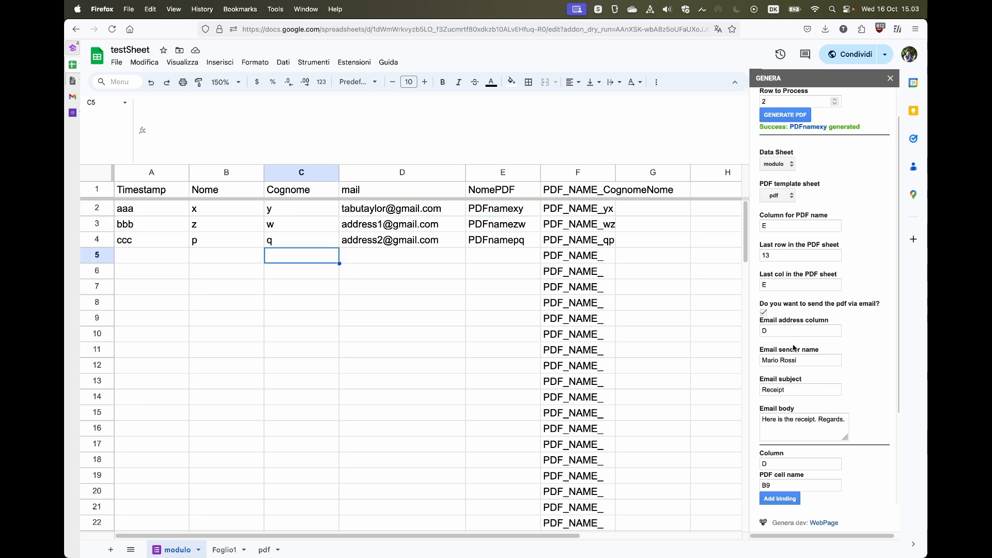
Generate PDFnamexy for row 2 and email it to the D2 recipient.
{"action": "left_click", "coordinate": [799, 361]}
{"action": "scroll", "coordinate": [772, 310], "scroll_direction": "up", "scroll_amount": 2}
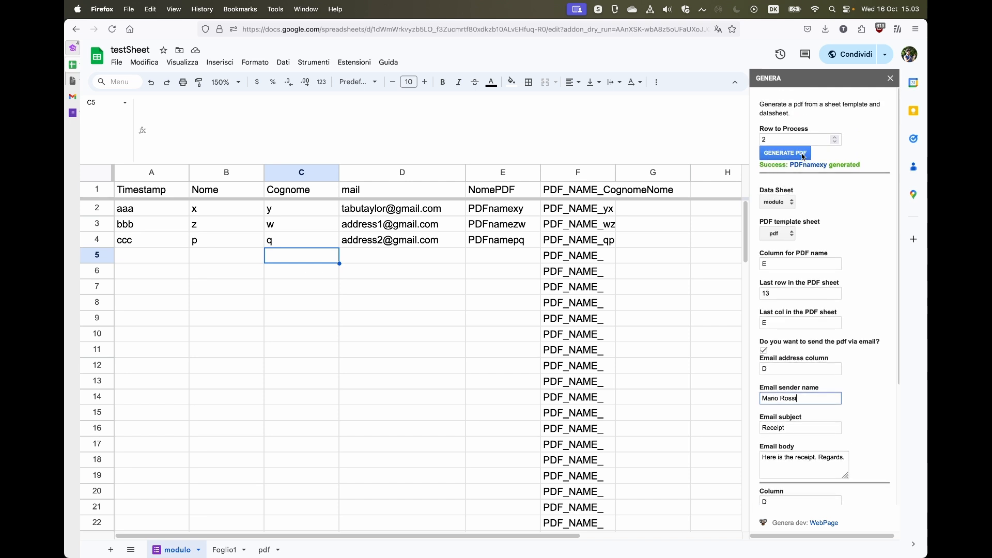
{"action": "left_click", "coordinate": [803, 156]}
{"action": "left_click", "coordinate": [798, 156]}
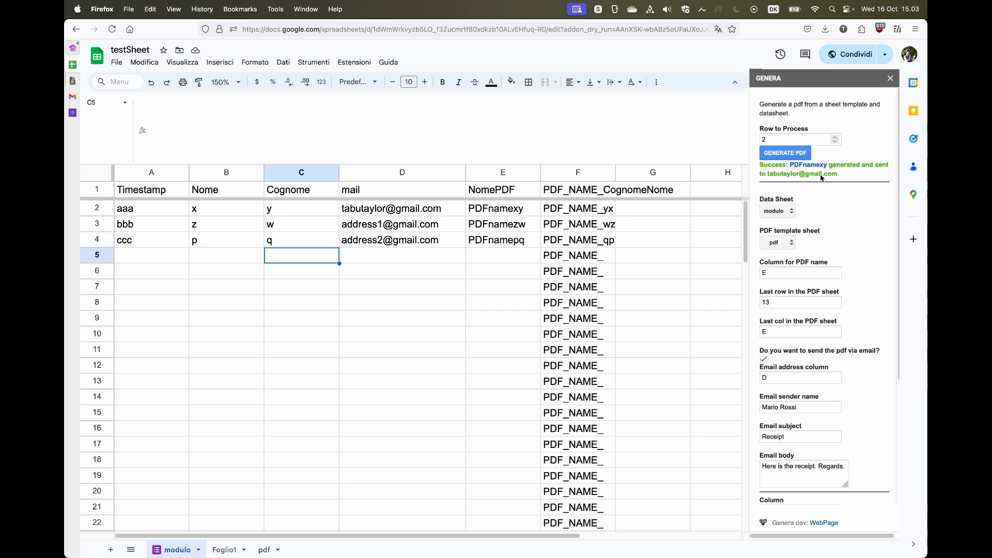
{"action": "left_click", "coordinate": [416, 211]}
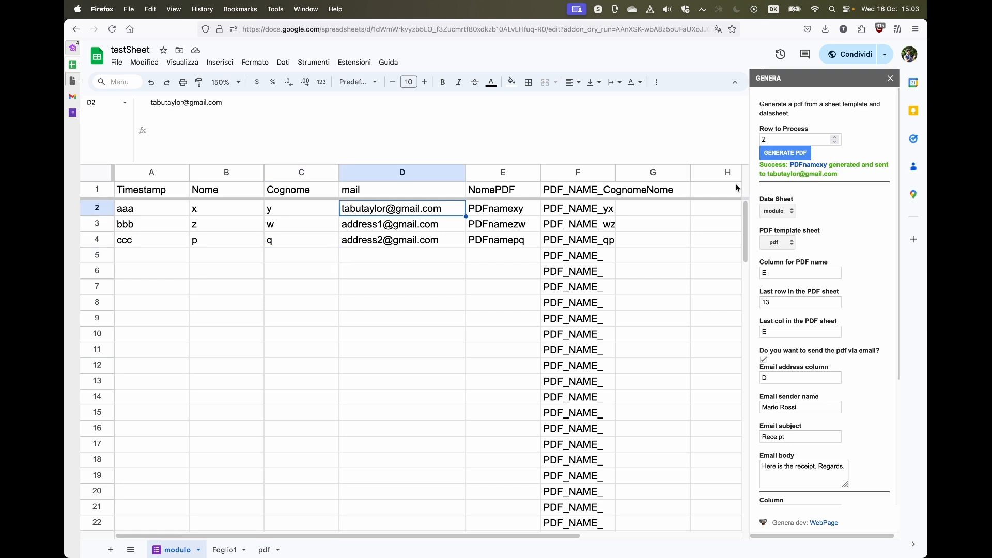
Open the generated PDFnamexy file, then go to the Gmail inbox.
{"action": "left_click", "coordinate": [806, 166]}
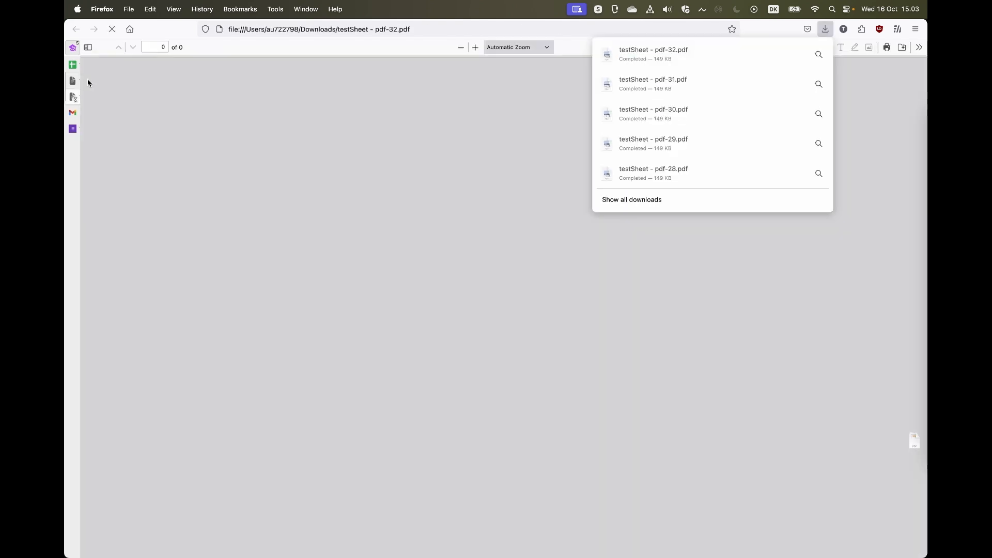
{"action": "mouse_move", "coordinate": [96, 68]}
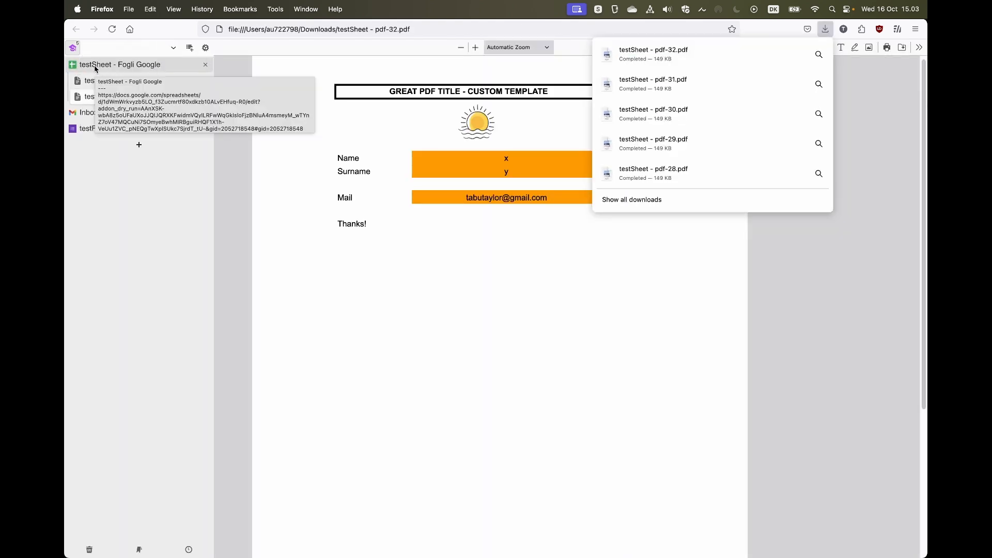
{"action": "left_click", "coordinate": [87, 114]}
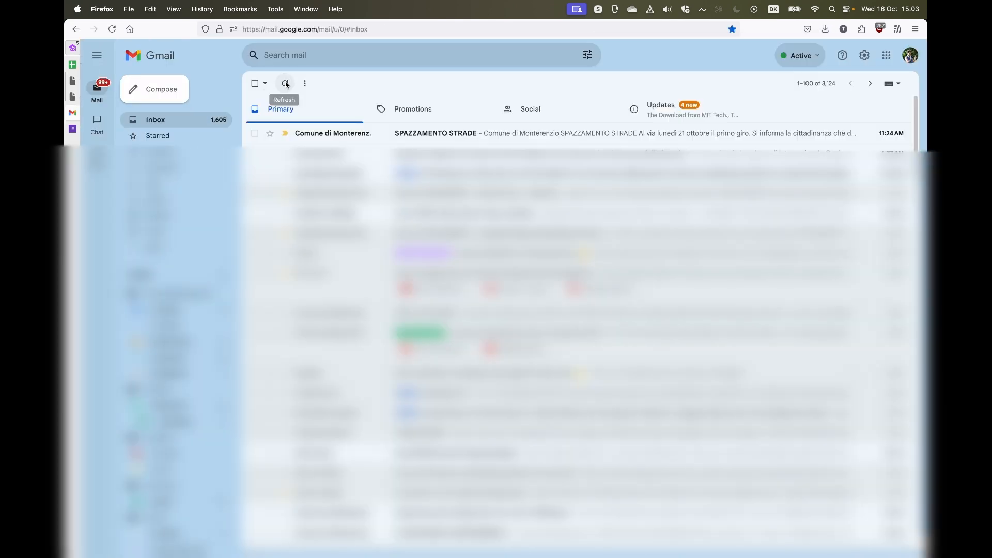
Refresh Gmail, open the Receipt email and preview its PDFnamexy.pdf attachment.
{"action": "left_click", "coordinate": [286, 85]}
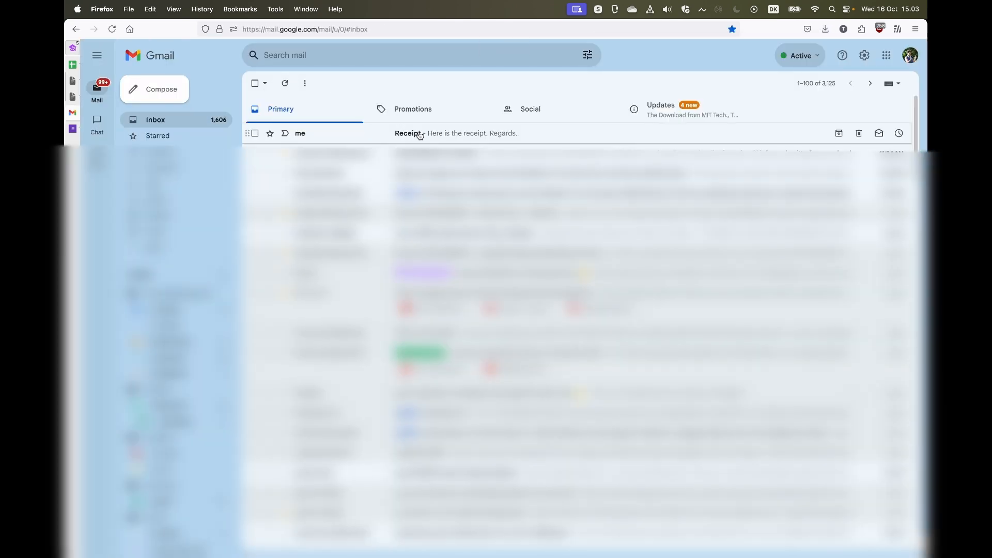
{"action": "left_click", "coordinate": [419, 135]}
{"action": "mouse_move", "coordinate": [360, 212]}
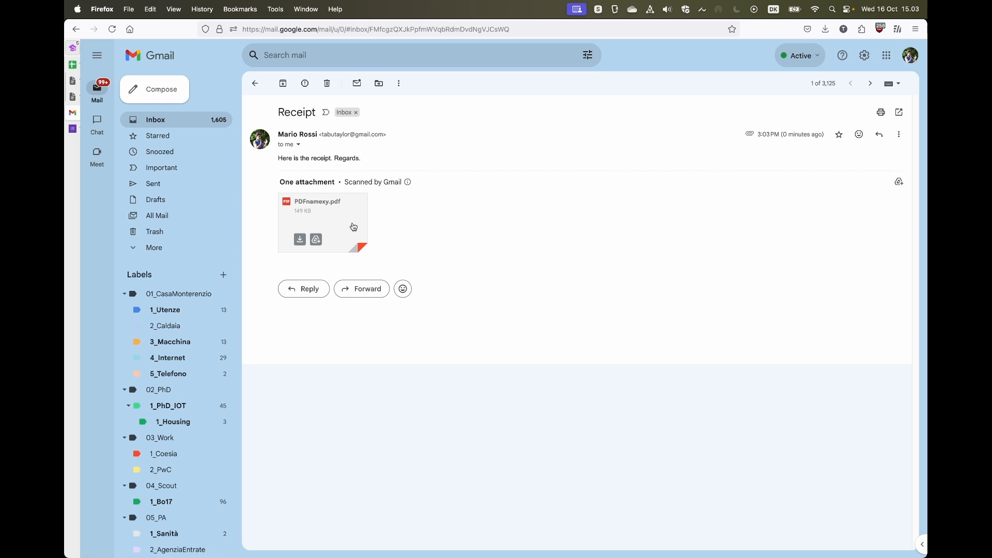
{"action": "left_click", "coordinate": [354, 227]}
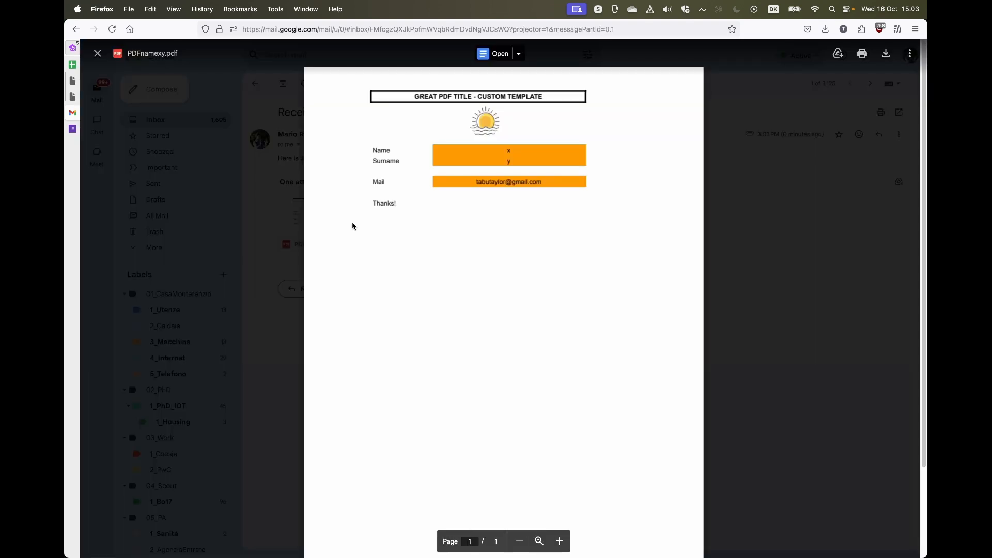
{"action": "left_click", "coordinate": [289, 327]}
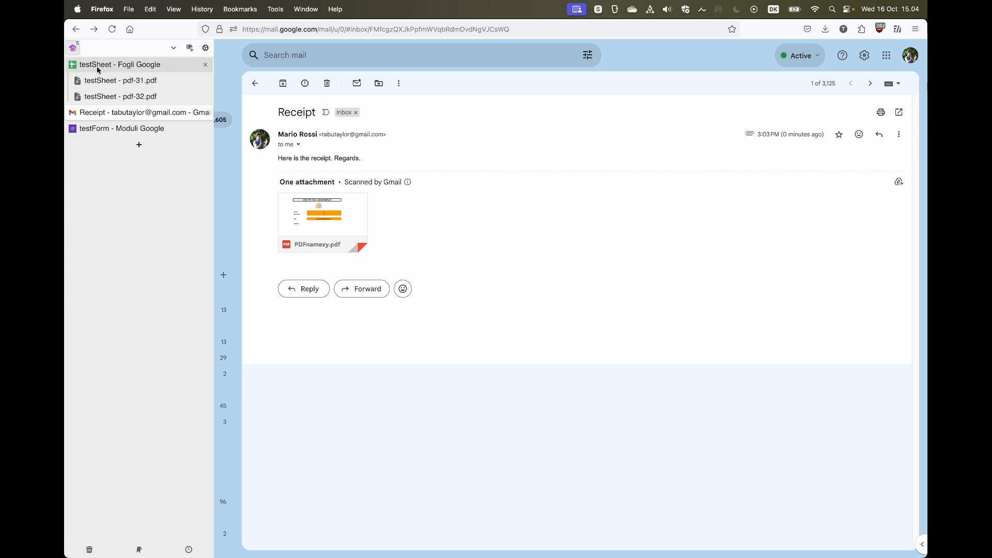
Back on testSheet, view PDFFromSheet's saved settings as JSON via Print all settings, then dismiss.
{"action": "left_click", "coordinate": [97, 66]}
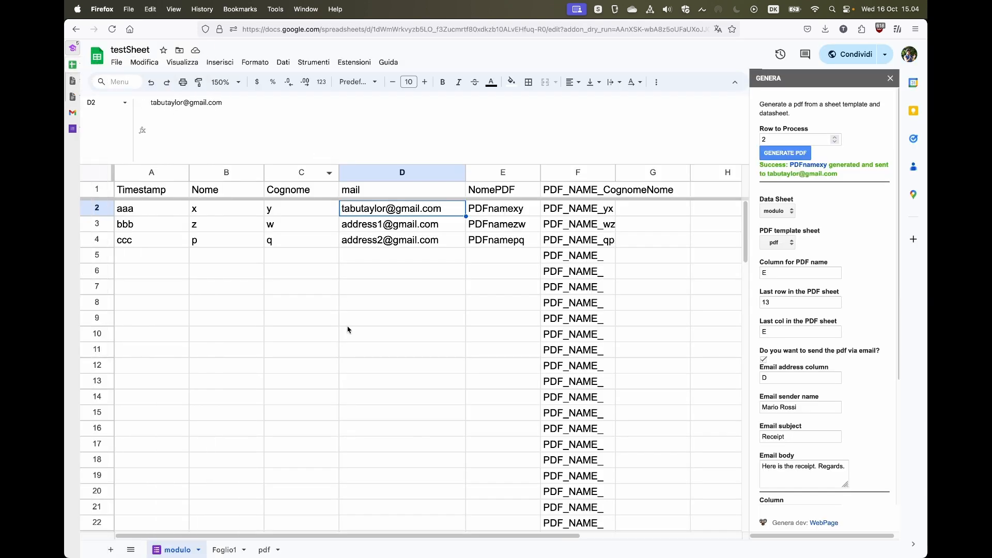
{"action": "left_click", "coordinate": [348, 330]}
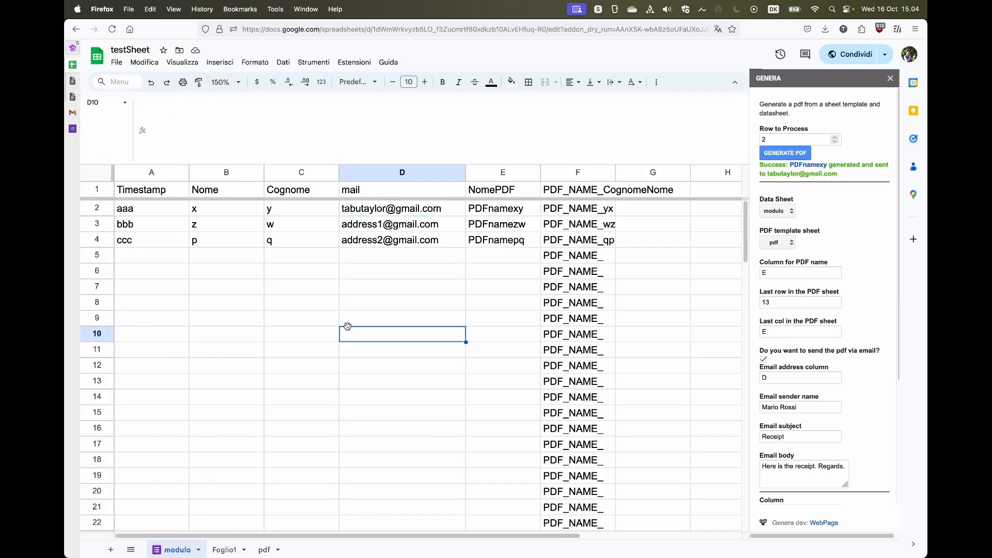
{"action": "left_click", "coordinate": [352, 63]}
{"action": "mouse_move", "coordinate": [383, 176]}
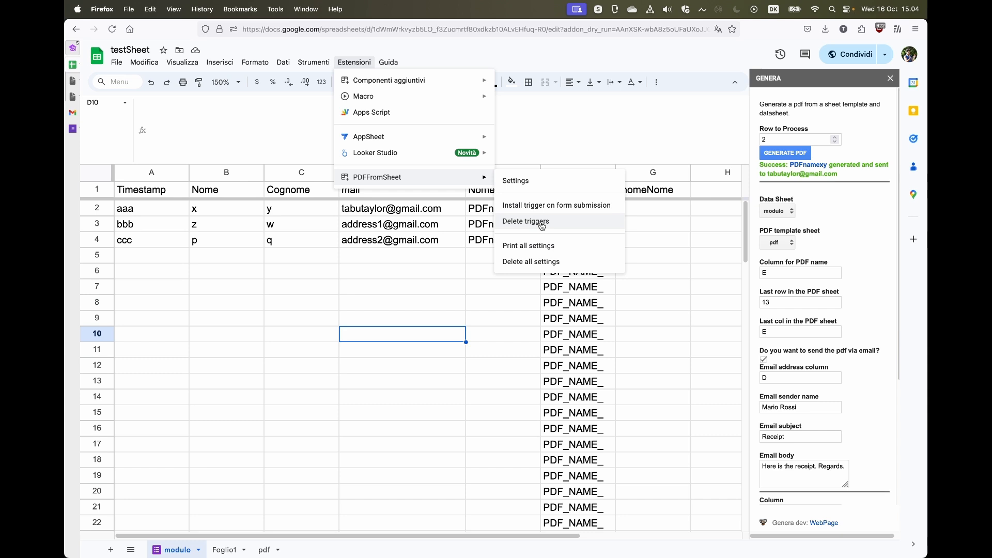
{"action": "left_click", "coordinate": [536, 249]}
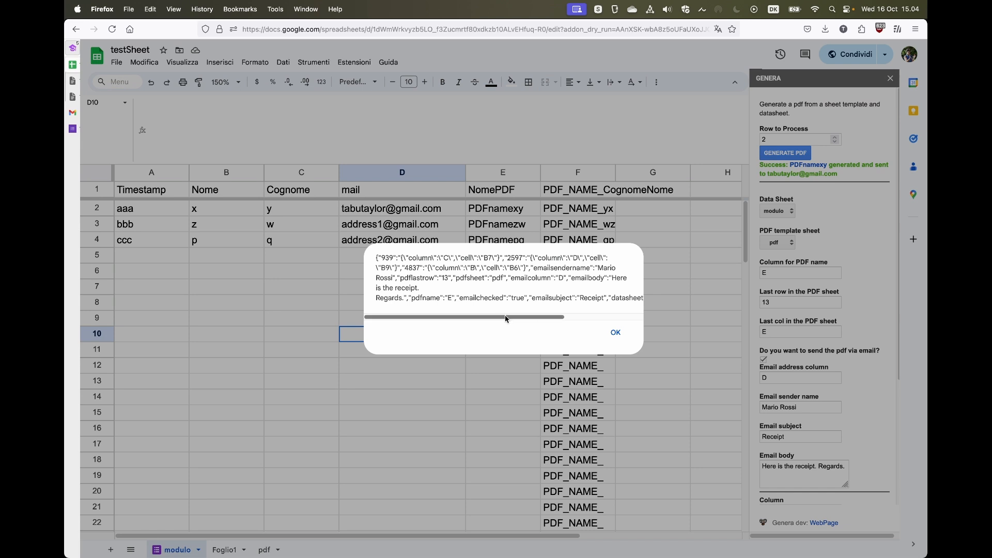
{"action": "left_click_drag", "start_coordinate": [505, 321], "coordinate": [491, 303]}
{"action": "left_click", "coordinate": [613, 332]}
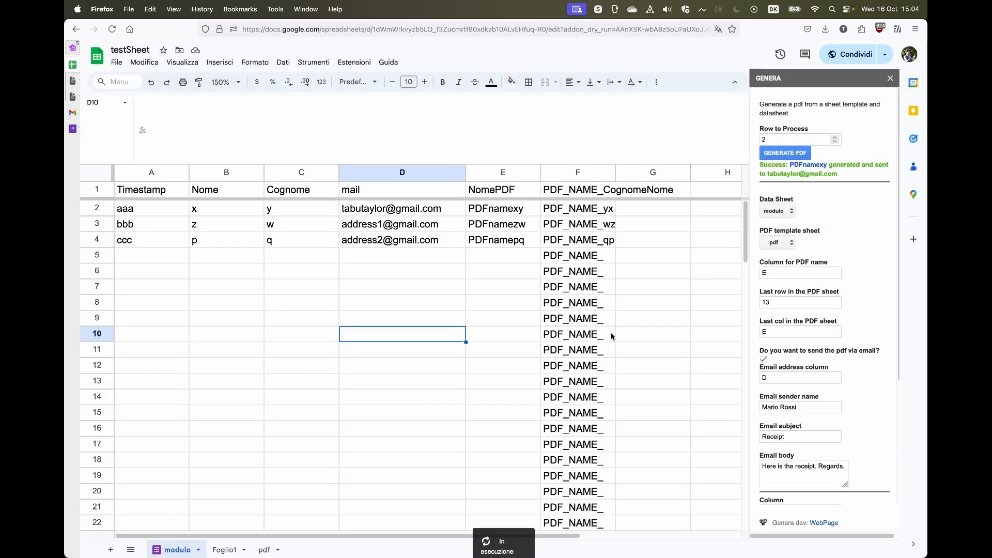
Delete all PDFFromSheet settings, confirming with Sì, then reopen the add-on's Settings panel.
{"action": "left_click", "coordinate": [372, 62]}
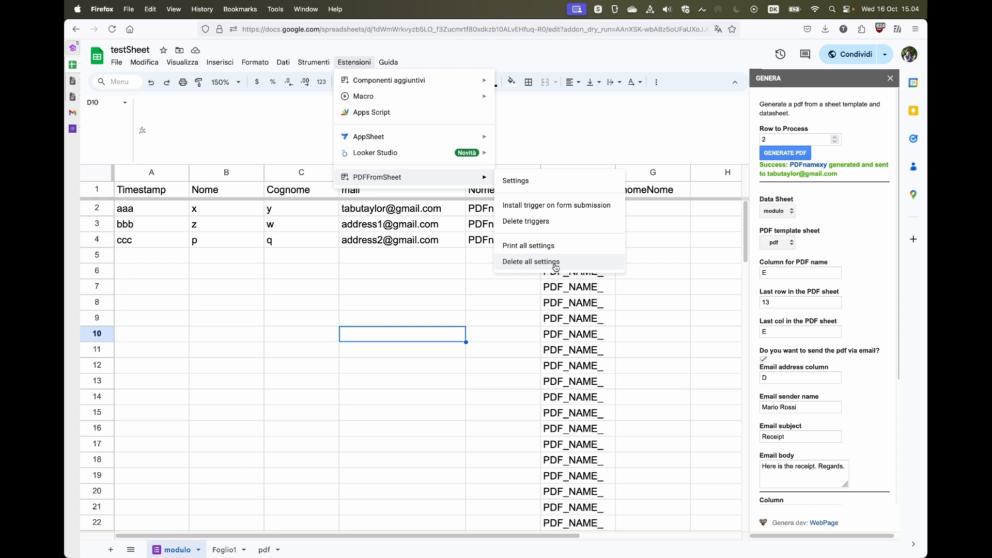
{"action": "scroll", "coordinate": [813, 338], "scroll_direction": "down", "scroll_amount": 5}
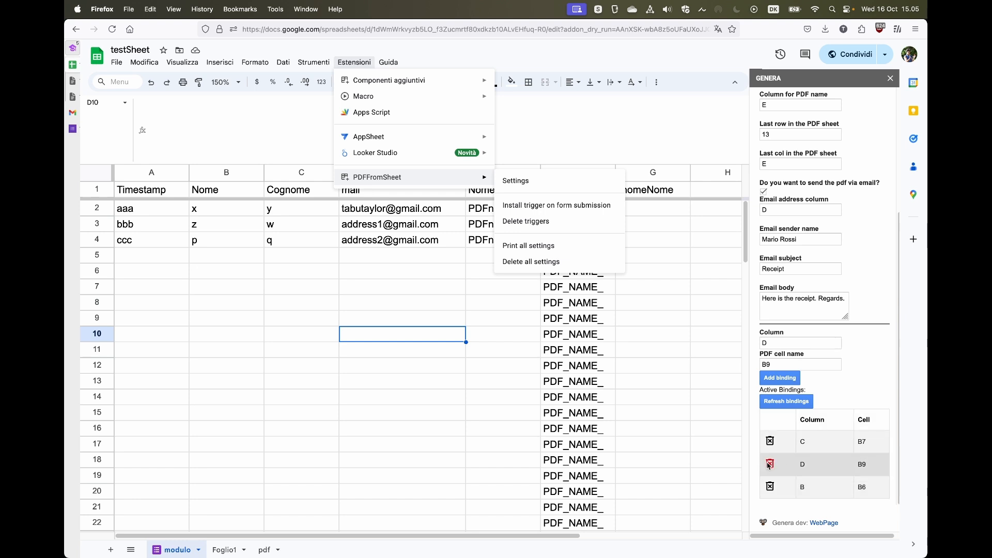
{"action": "left_click", "coordinate": [554, 262]}
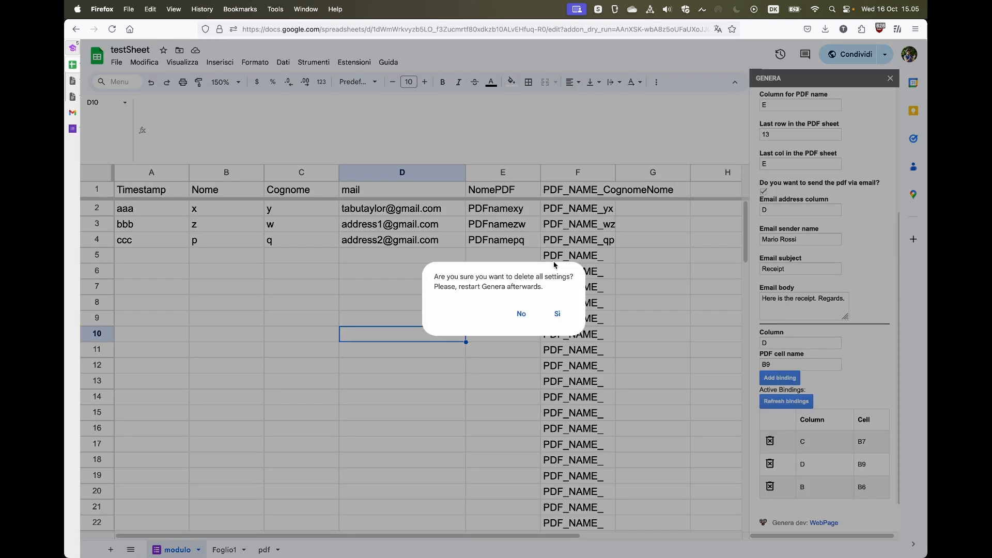
{"action": "left_click", "coordinate": [557, 313]}
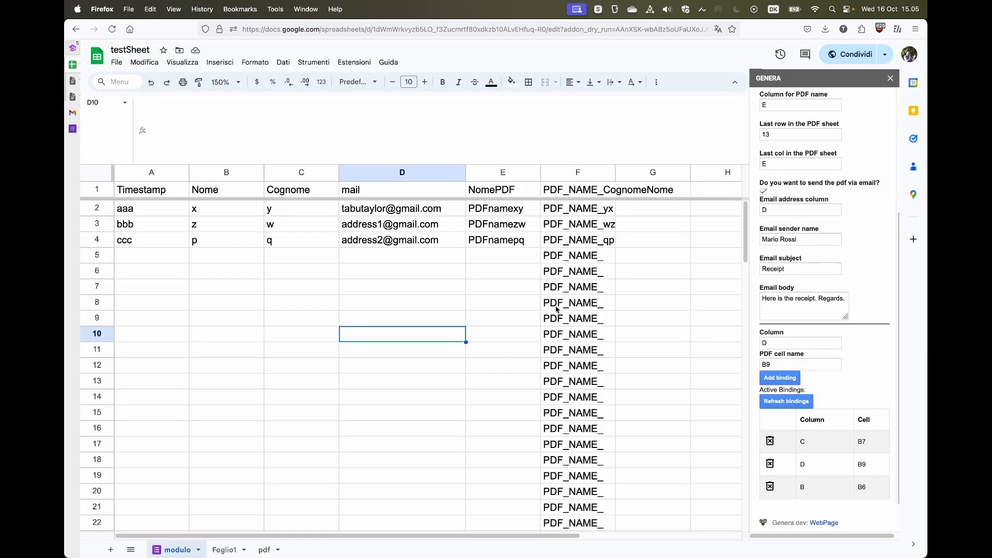
{"action": "left_click", "coordinate": [369, 65]}
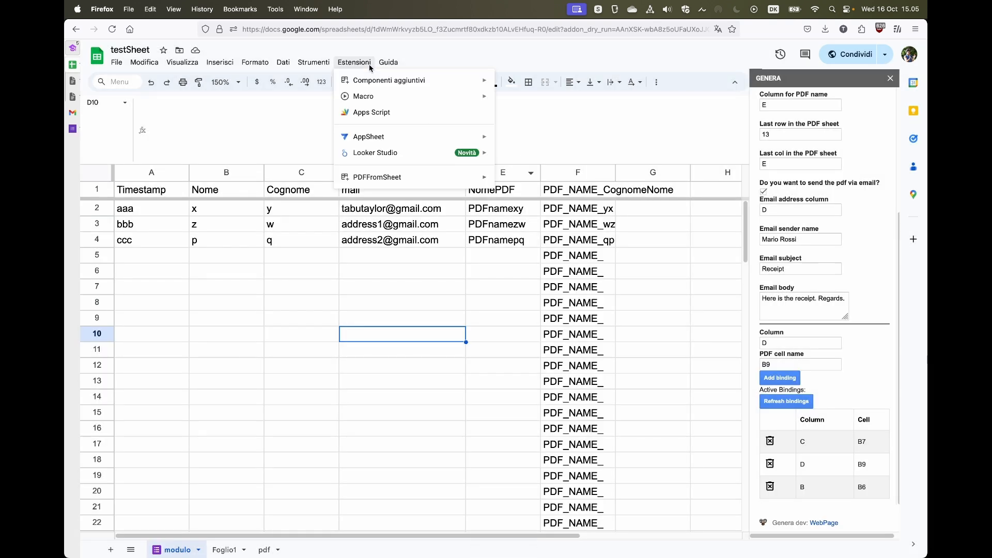
{"action": "left_click", "coordinate": [516, 186]}
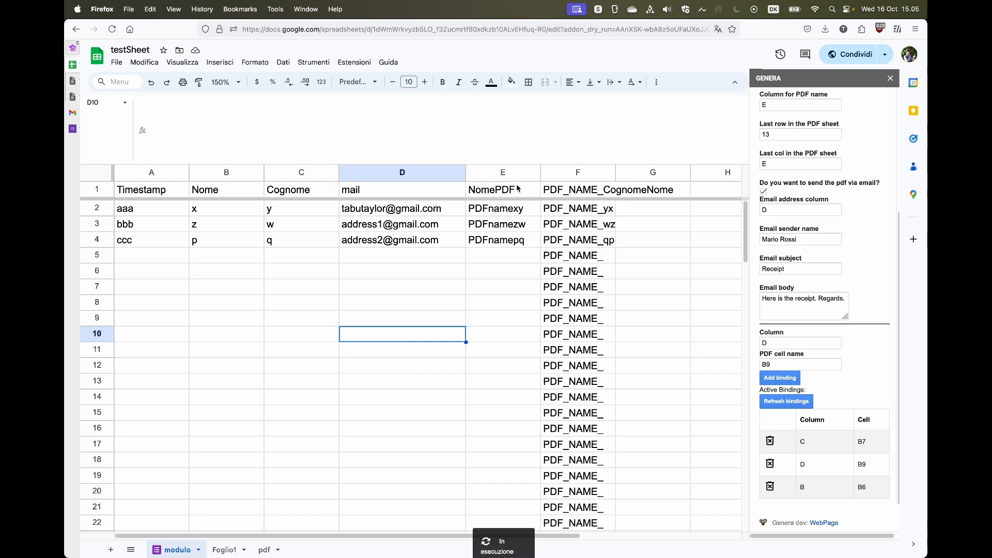